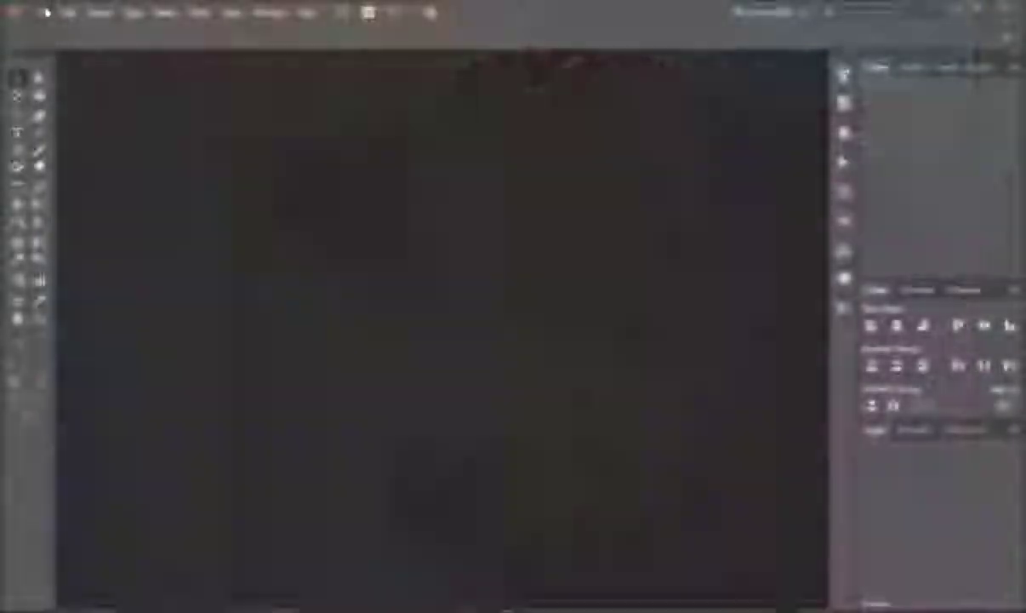
# Step: Open bull.jpg from the Загрузки downloads folder
pyautogui.click(43, 11)
pyautogui.click(68, 60)
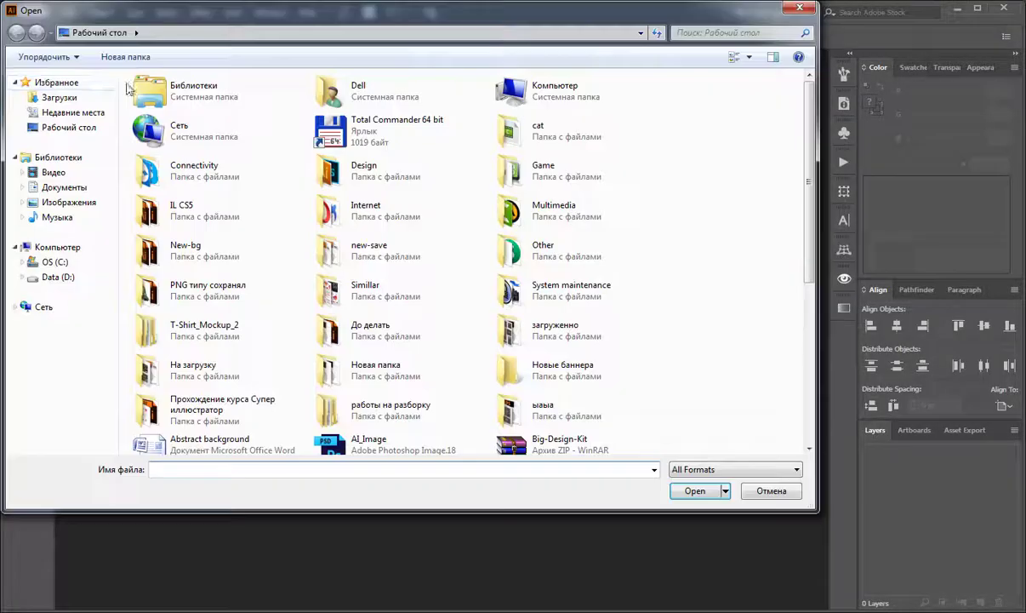
pyautogui.click(59, 97)
pyautogui.click(166, 115)
pyautogui.click(694, 491)
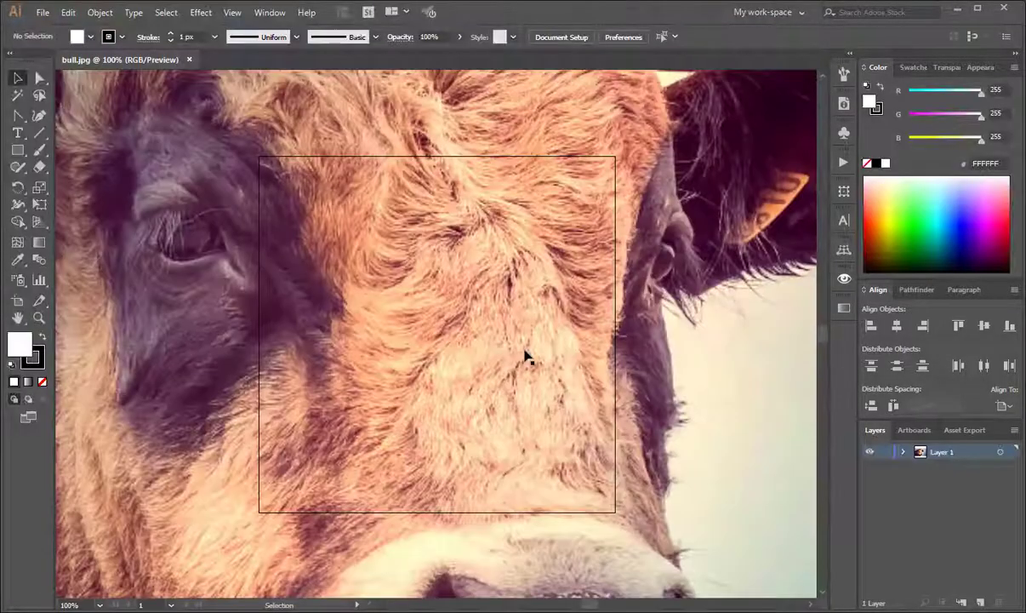
# Step: Fit the artboard to the bull photo's bounds and lock the photo layer
pyautogui.click(525, 357)
pyautogui.scroll(-4, 525, 358)
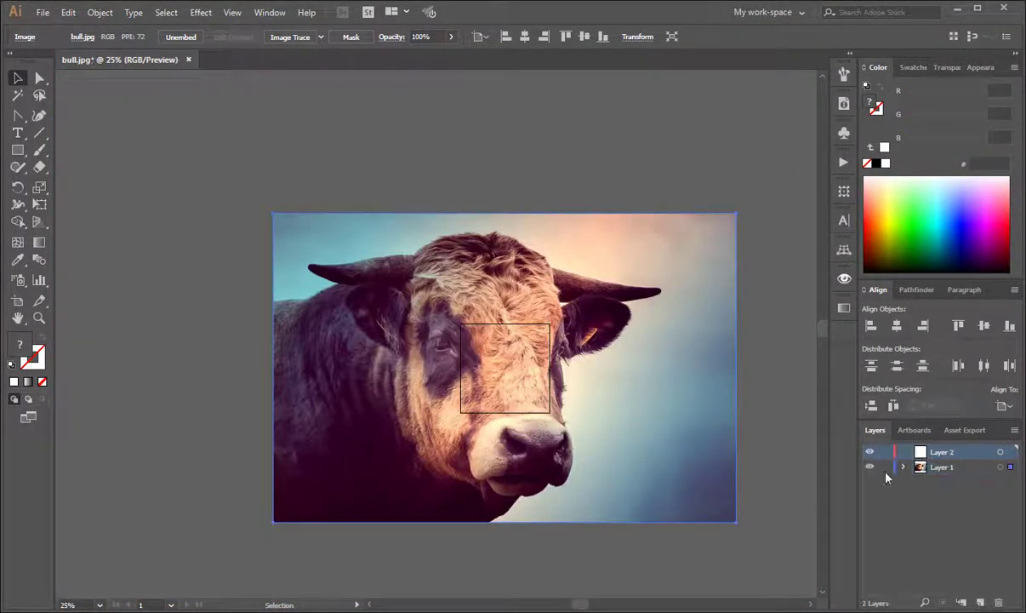
pyautogui.hotkey('ctrl', '+')
pyautogui.click(729, 429)
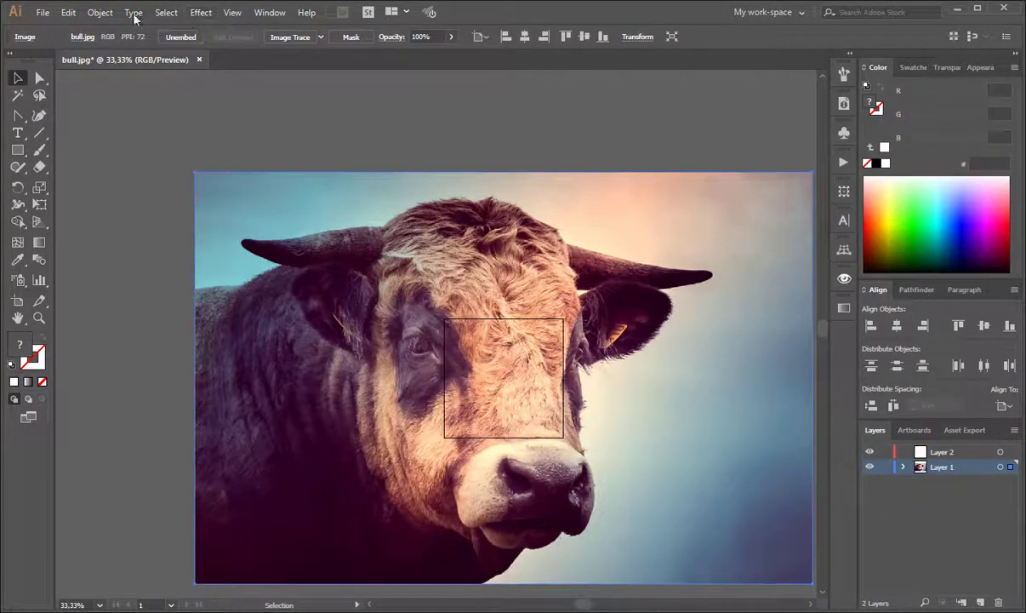
pyautogui.click(100, 12)
pyautogui.click(311, 552)
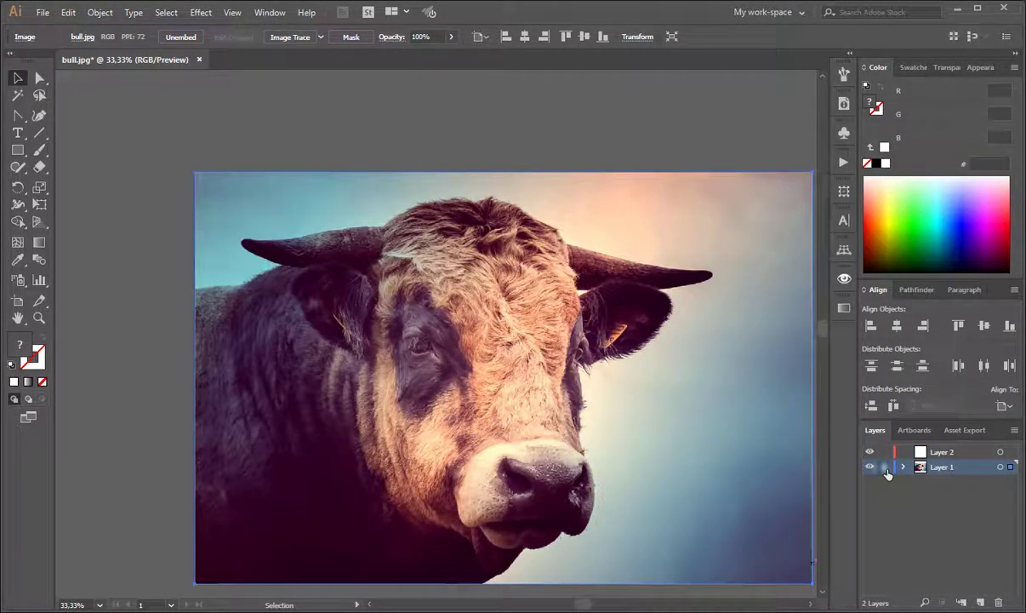
pyautogui.click(885, 468)
# Step: Set no fill with a white stroke and start the first horn triangle
pyautogui.scroll(3, 511, 255)
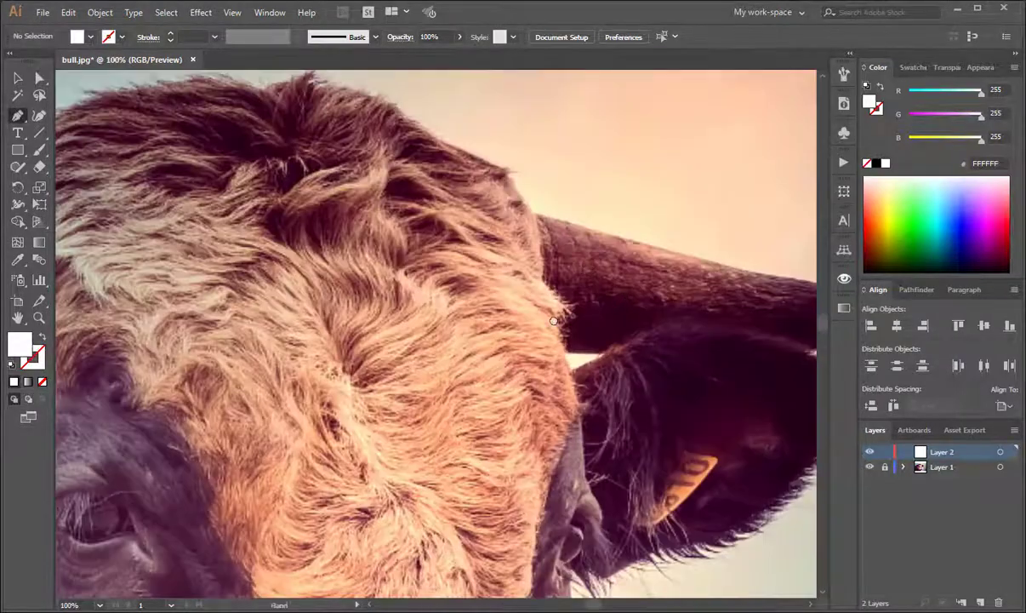
pyautogui.scroll(1, 298, 263)
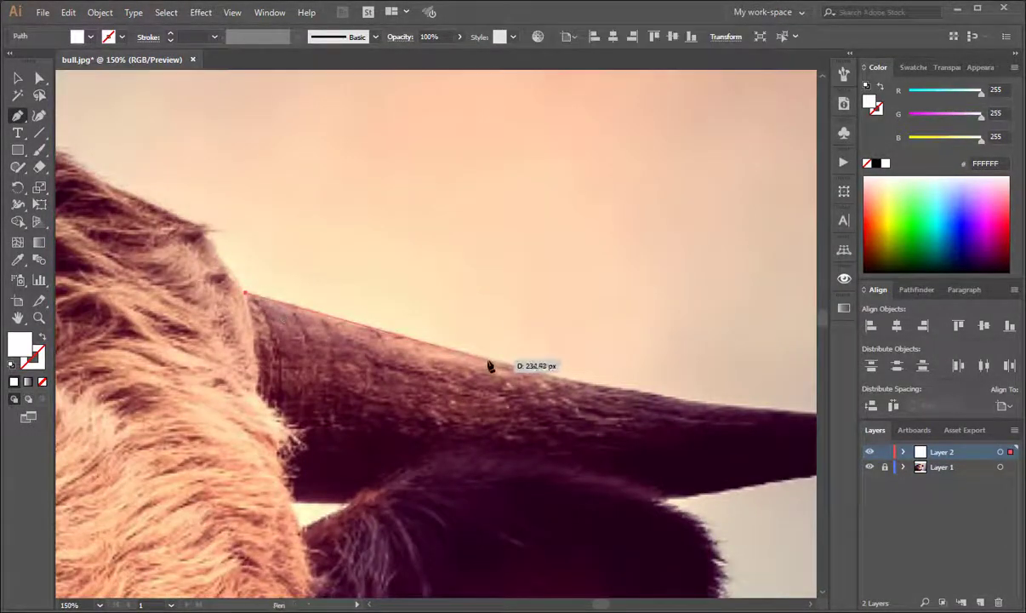
pyautogui.click(515, 371)
pyautogui.click(248, 367)
pyautogui.hotkey('shift', 'x')
pyautogui.hscroll(5, 358, 281)
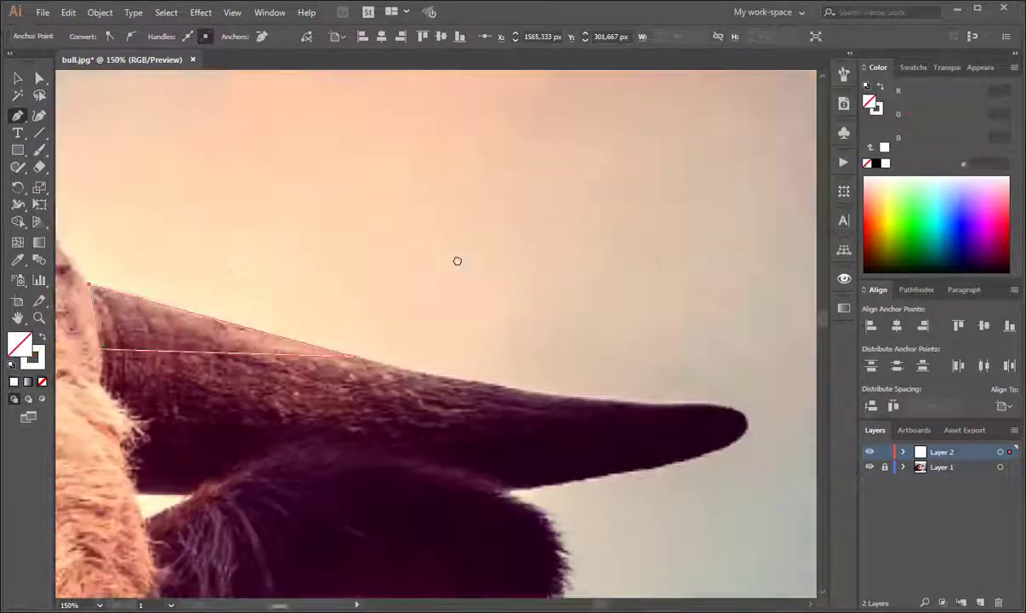
# Step: Draw white-outlined triangles around the tip of the bull's right horn
pyautogui.click(462, 409)
pyautogui.click(519, 392)
pyautogui.click(647, 397)
pyautogui.click(681, 408)
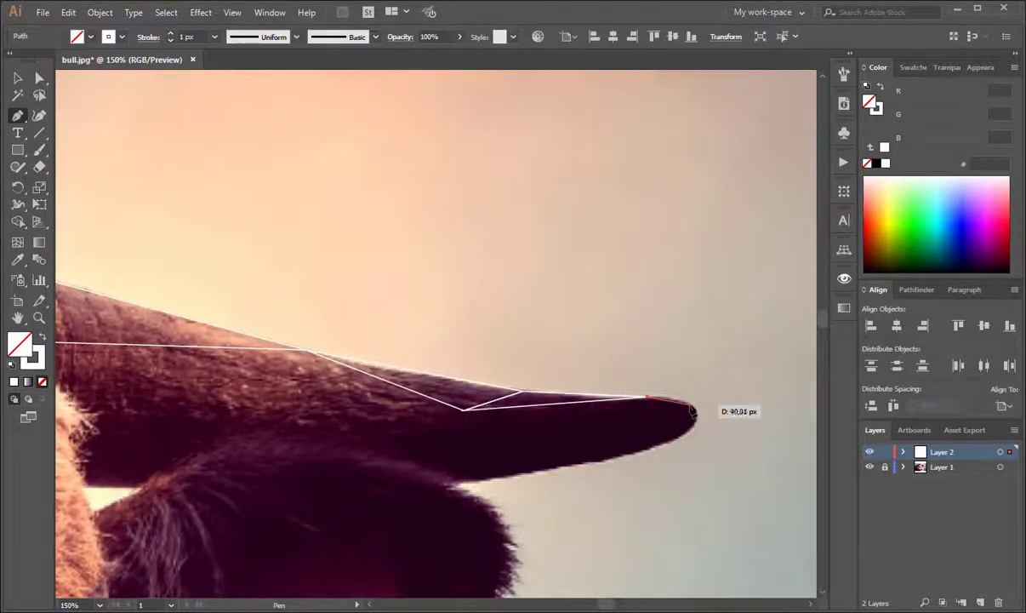
pyautogui.click(605, 460)
pyautogui.click(646, 398)
pyautogui.click(605, 460)
pyautogui.click(689, 406)
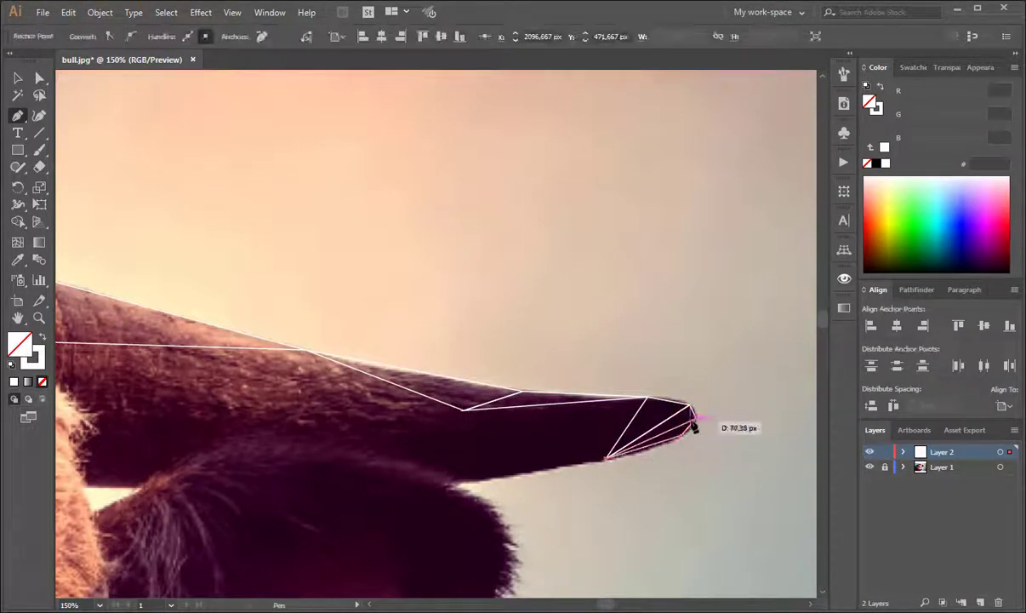
pyautogui.click(647, 397)
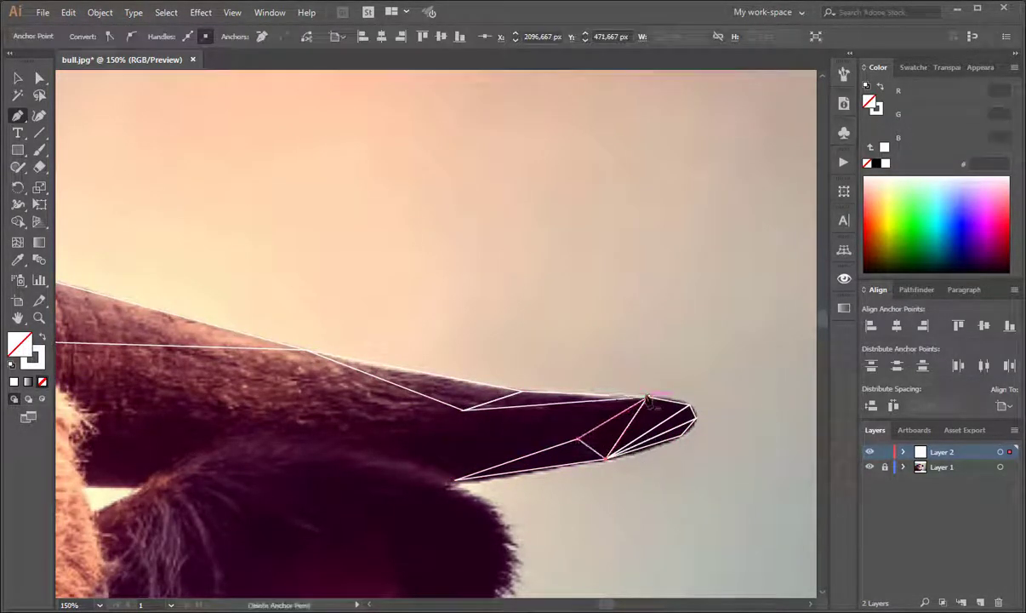
pyautogui.click(579, 438)
pyautogui.click(362, 454)
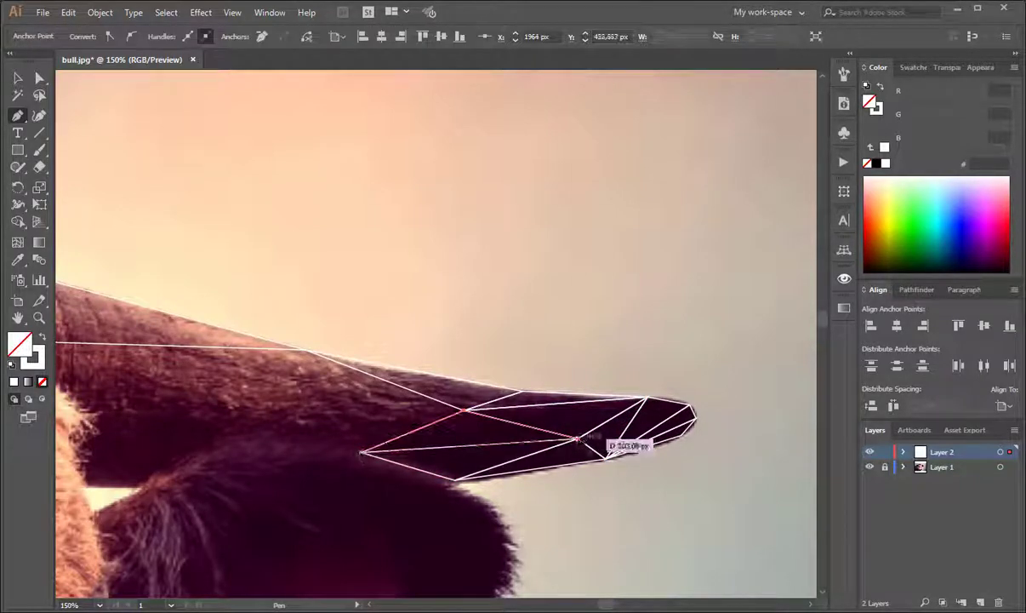
# Step: Continue the triangles along the horn's middle and lower edge
pyautogui.moveTo(455, 413); pyautogui.dragTo(566, 447)
pyautogui.click(574, 444)
pyautogui.click(426, 425)
pyautogui.click(378, 473)
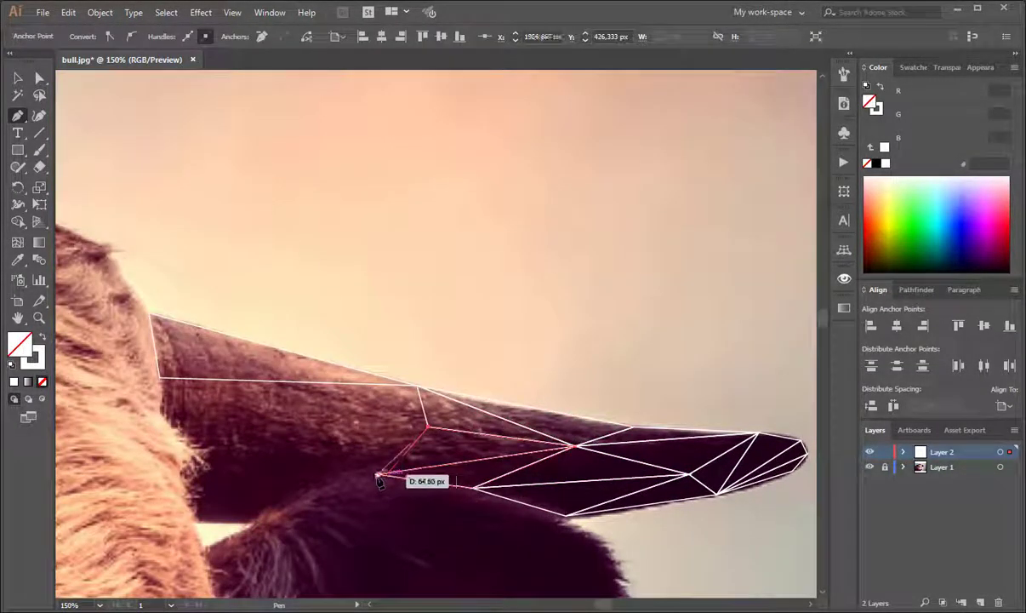
pyautogui.click(417, 387)
pyautogui.click(160, 378)
pyautogui.click(425, 425)
pyautogui.click(380, 473)
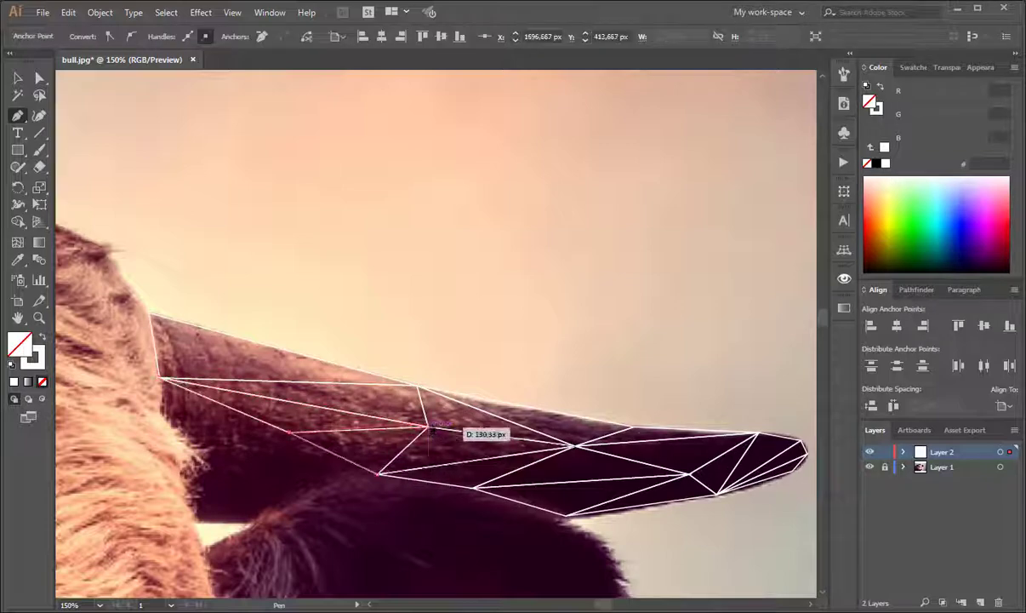
# Step: Extend the triangles back to the base of the horn
pyautogui.moveTo(364, 501); pyautogui.dragTo(476, 460)
pyautogui.click(491, 435)
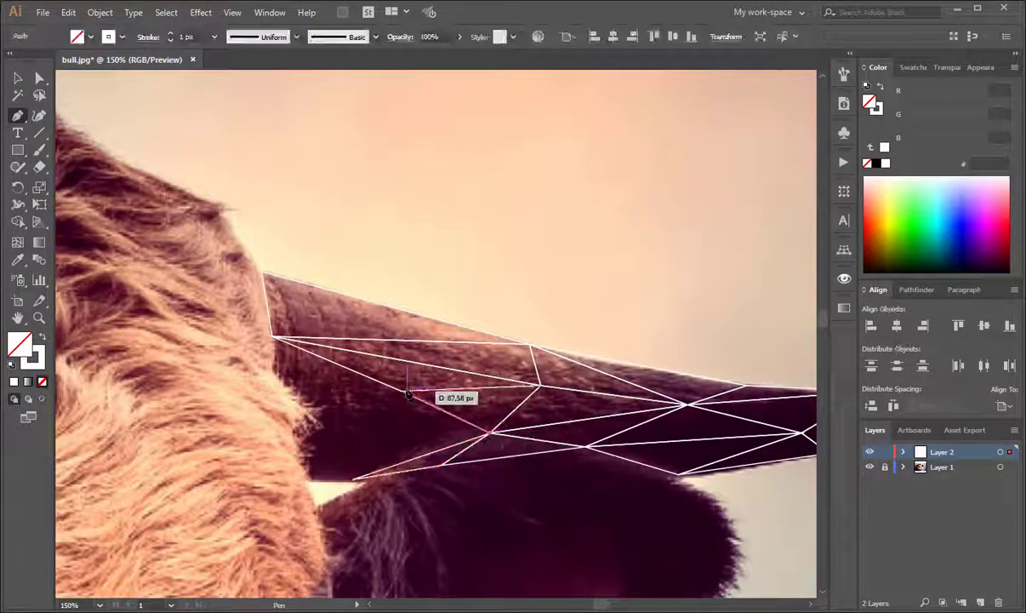
pyautogui.click(409, 394)
pyautogui.click(353, 477)
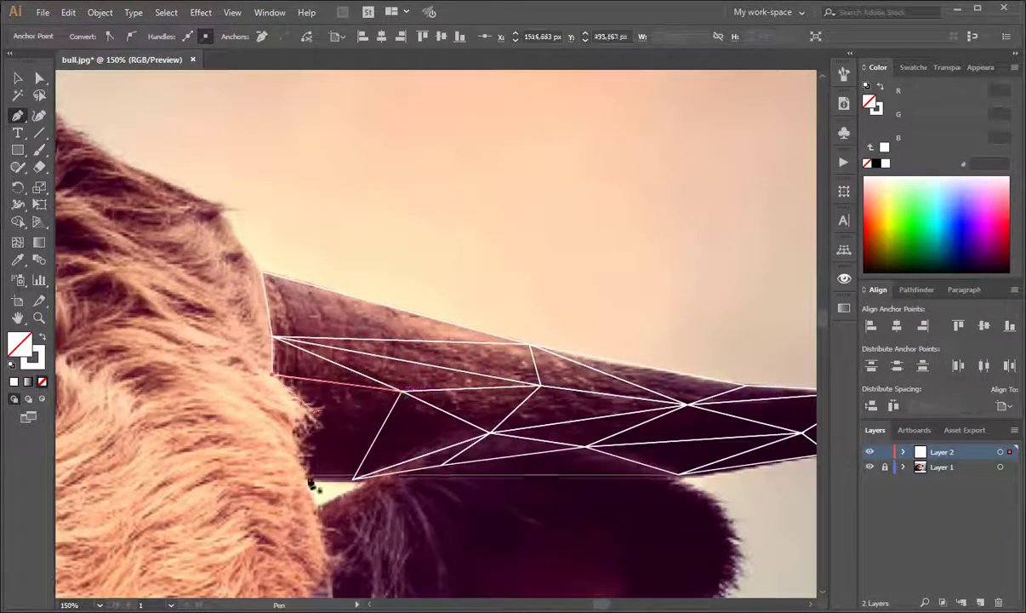
pyautogui.click(311, 478)
pyautogui.click(312, 412)
pyautogui.scroll(-5, 532, 243)
# Step: Draw triangles just below the horn base near the ear's top
pyautogui.hotkey('ctrl', '+')
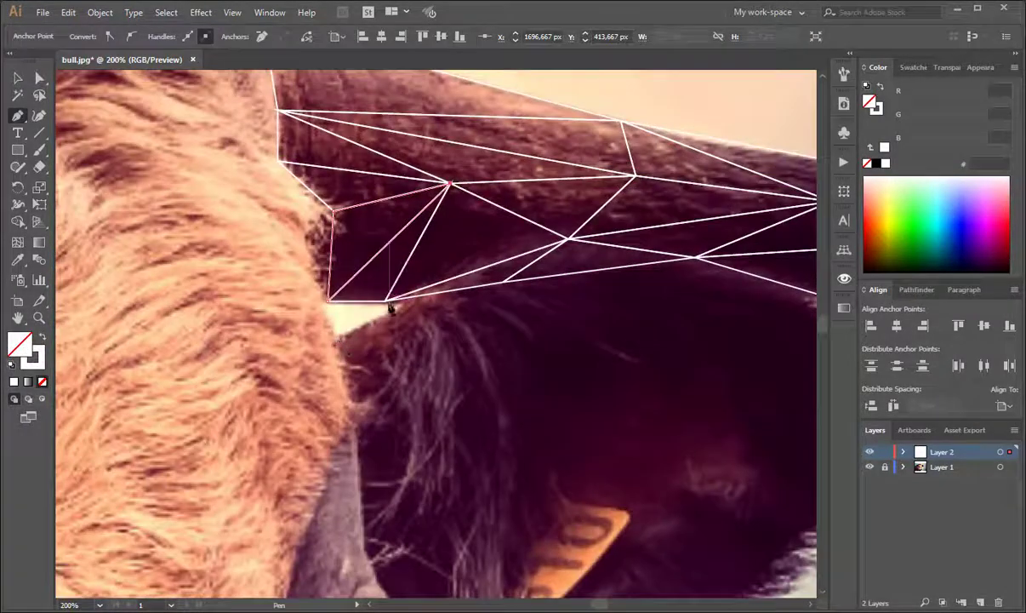
pyautogui.click(386, 299)
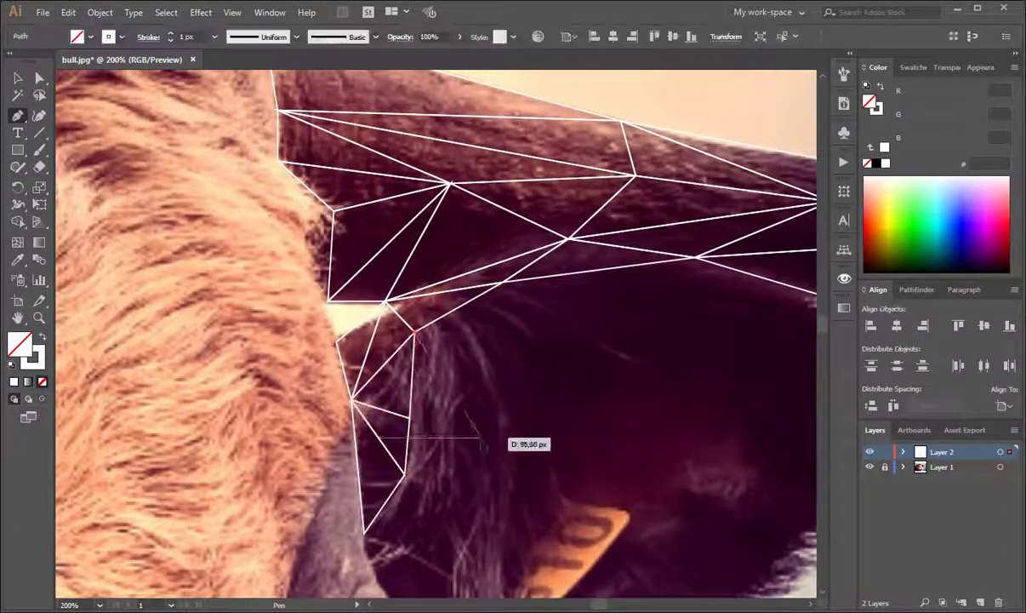
pyautogui.click(451, 442)
pyautogui.click(505, 417)
pyautogui.click(481, 338)
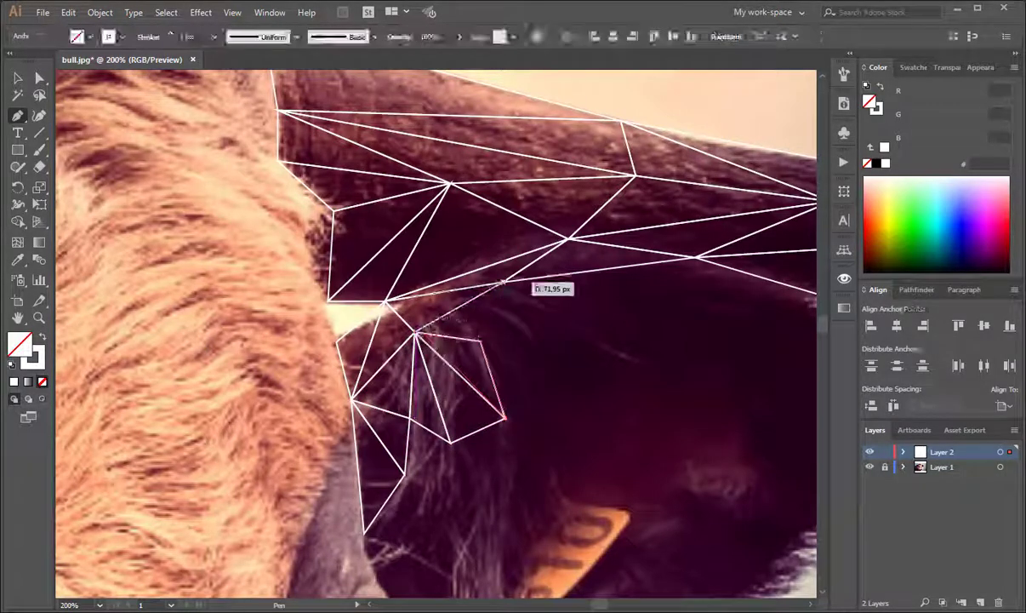
pyautogui.click(503, 282)
pyautogui.hotkey('ctrl', '-')
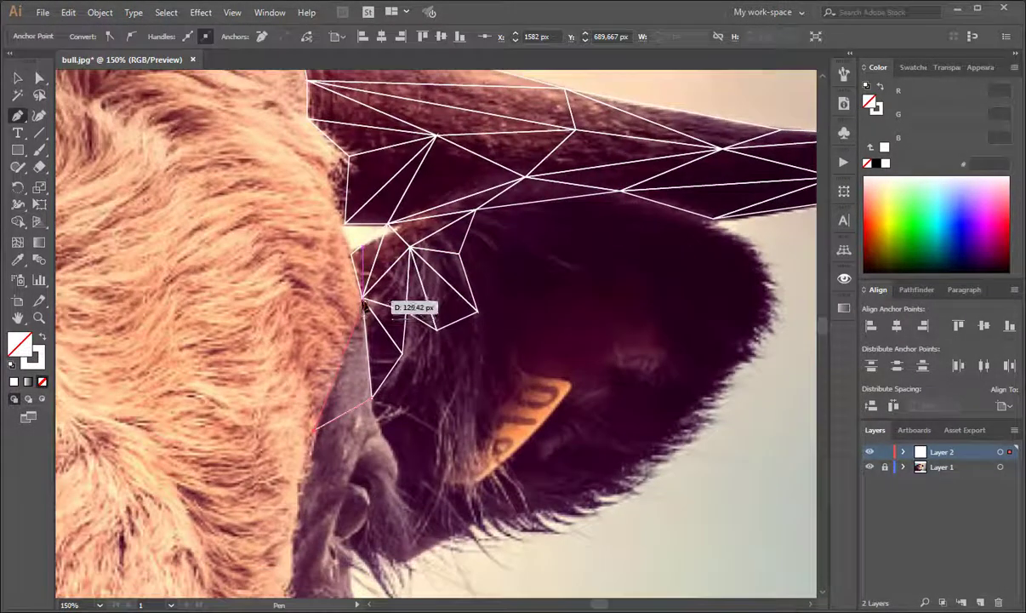
pyautogui.click(297, 546)
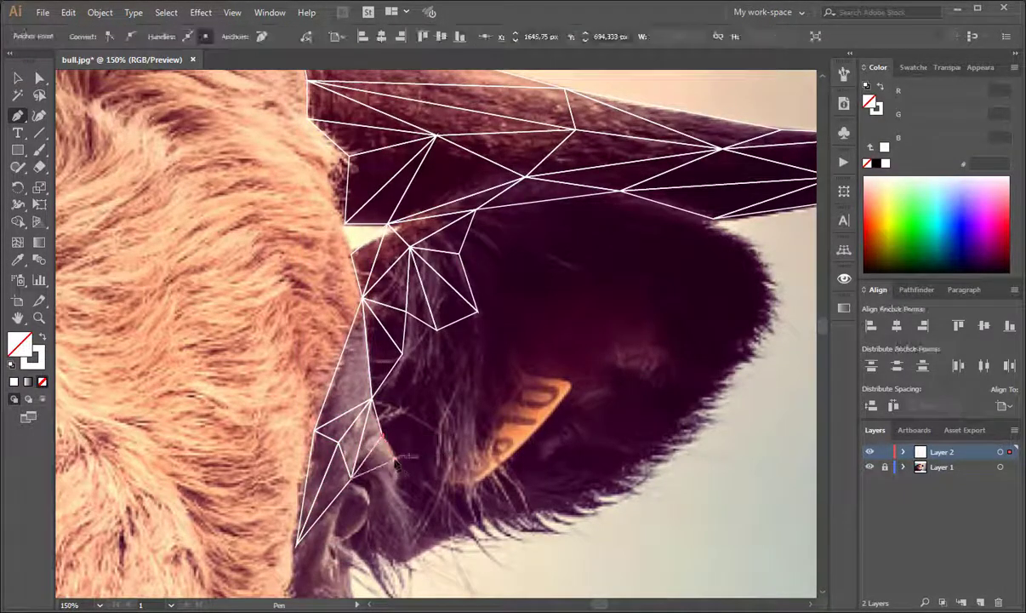
# Step: Add a long triangle running down the face edge beside the ear
pyautogui.scroll(-3, 396, 464)
pyautogui.hotkey('ctrl', '+')
pyautogui.hotkey('ctrl', '+')
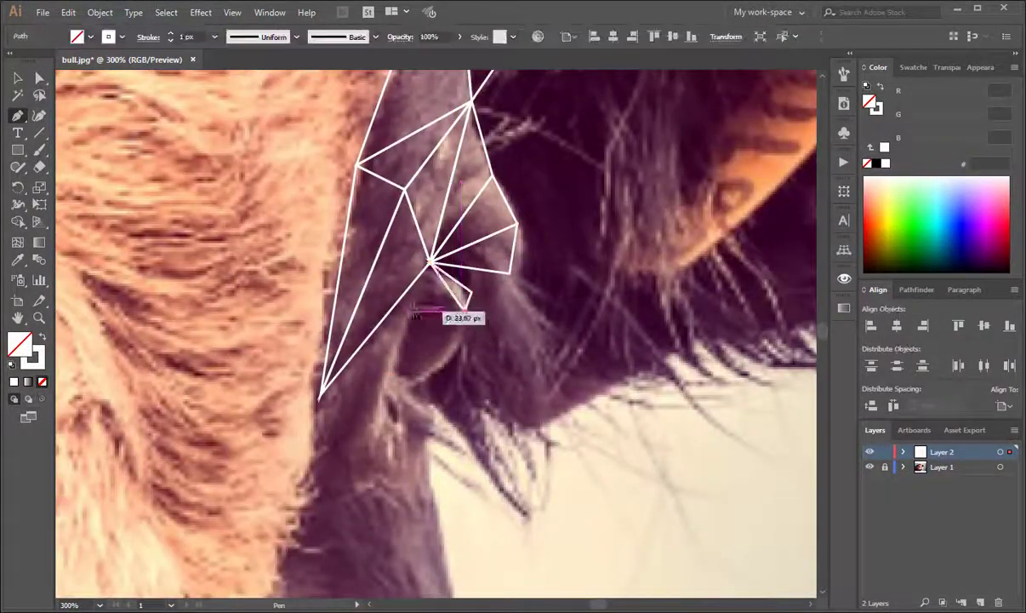
pyautogui.click(391, 373)
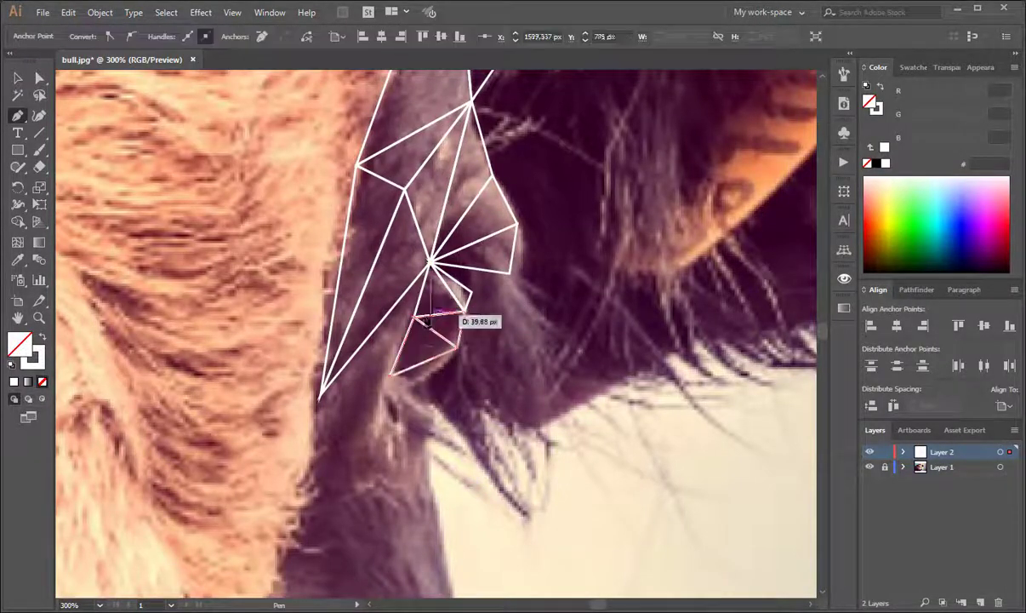
pyautogui.click(321, 397)
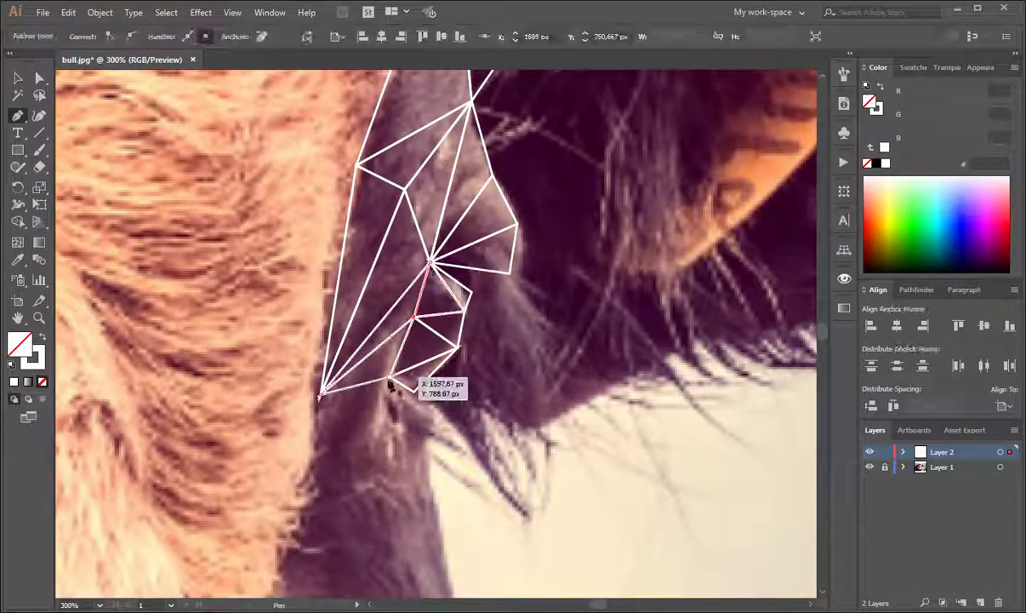
pyautogui.click(306, 485)
# Step: Add triangles lower along the ear's inner edge to its lower corner
pyautogui.click(413, 391)
pyautogui.click(381, 483)
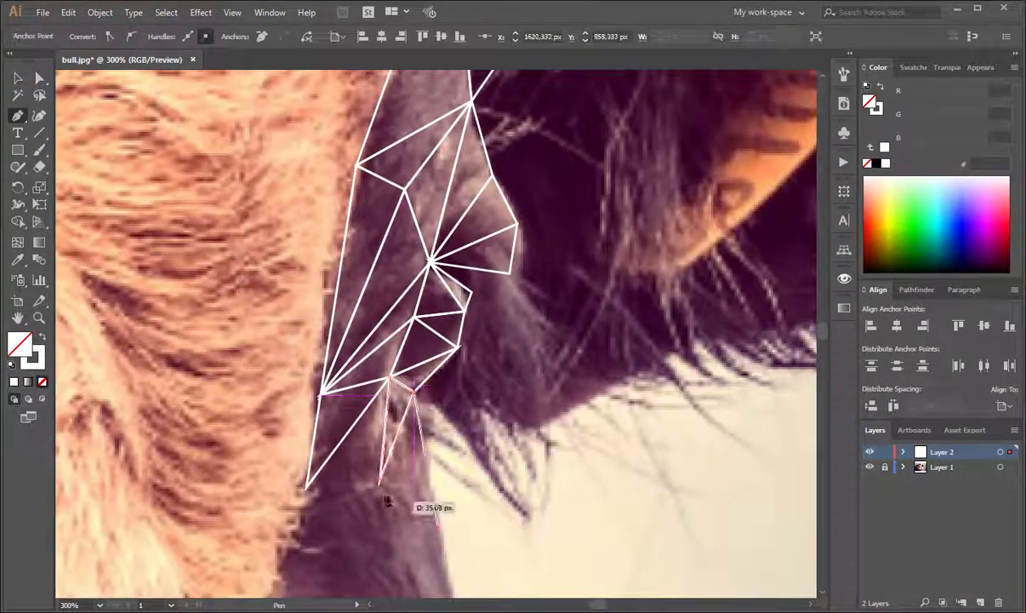
pyautogui.click(438, 528)
pyautogui.click(413, 391)
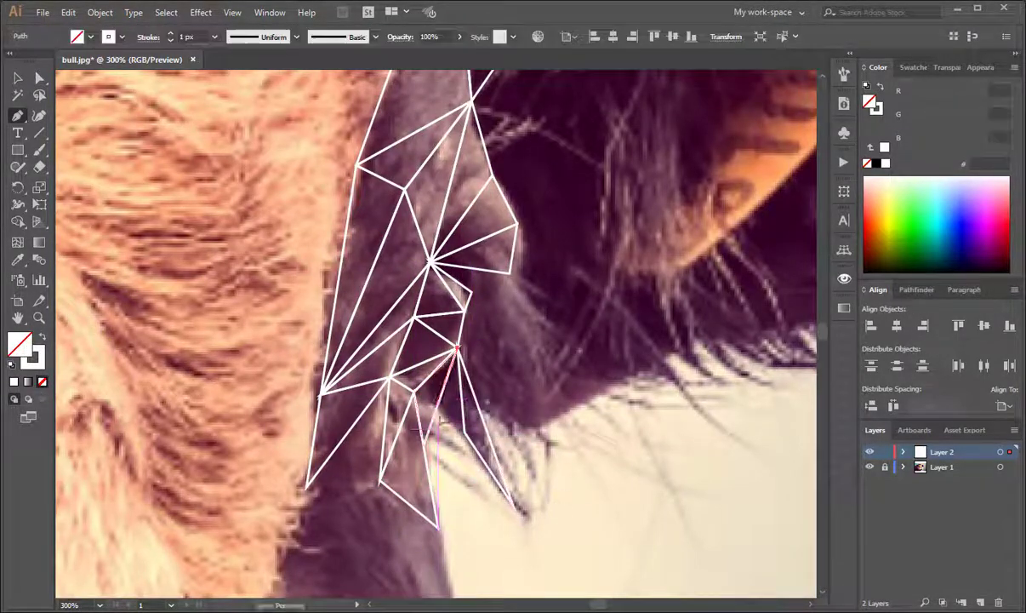
pyautogui.click(538, 430)
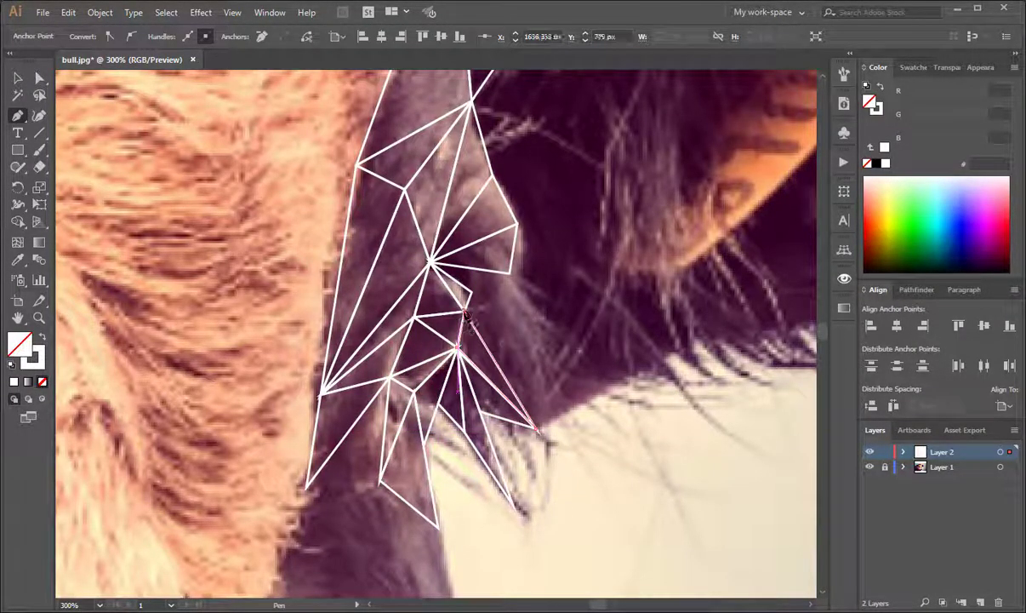
pyautogui.click(466, 313)
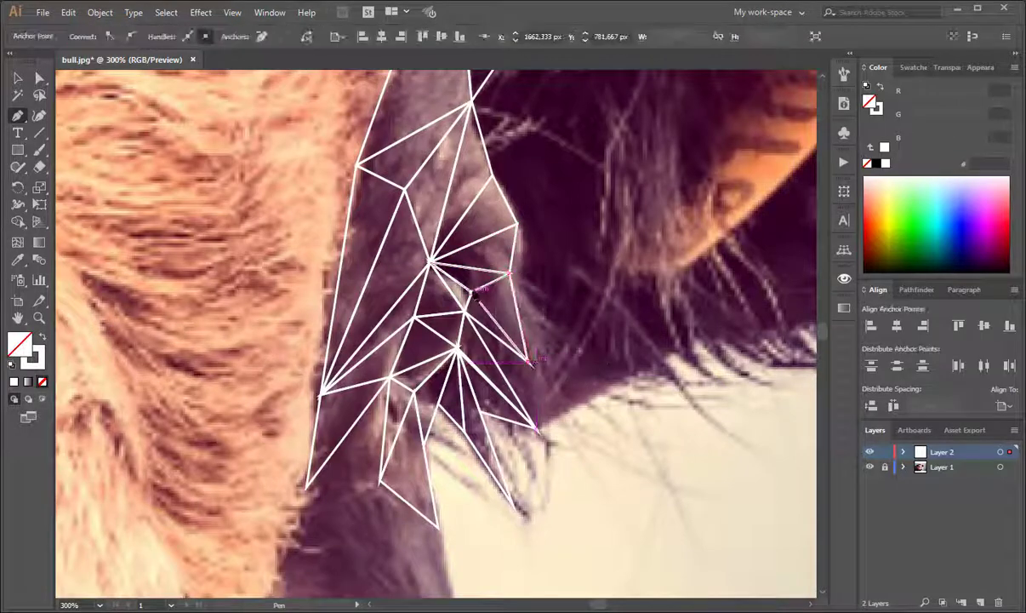
pyautogui.click(538, 430)
# Step: Draw a triangle beside the ear tag
pyautogui.hotkey('ctrl', '-')
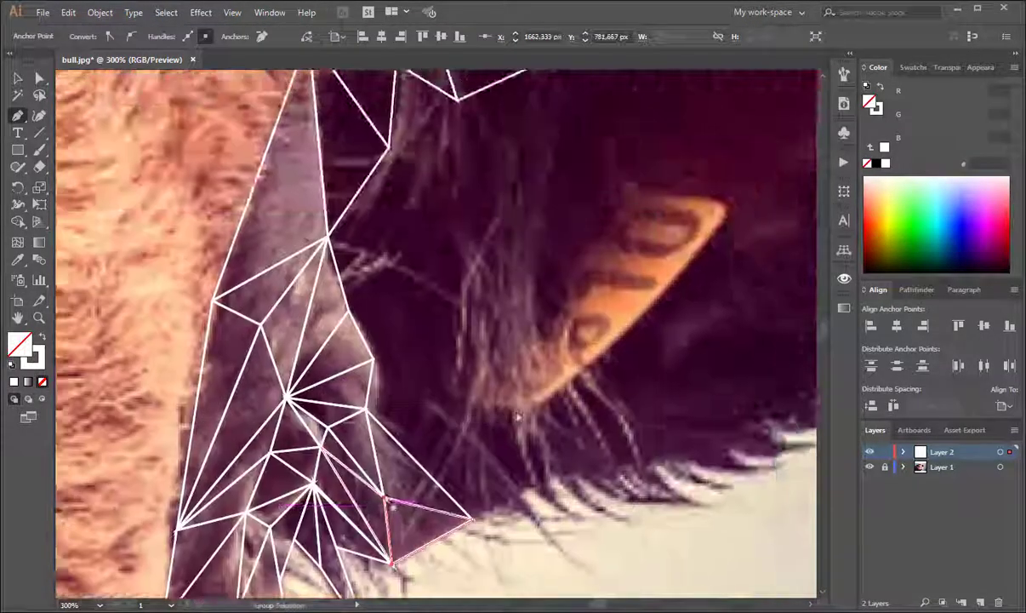
pyautogui.click(446, 417)
pyautogui.click(528, 415)
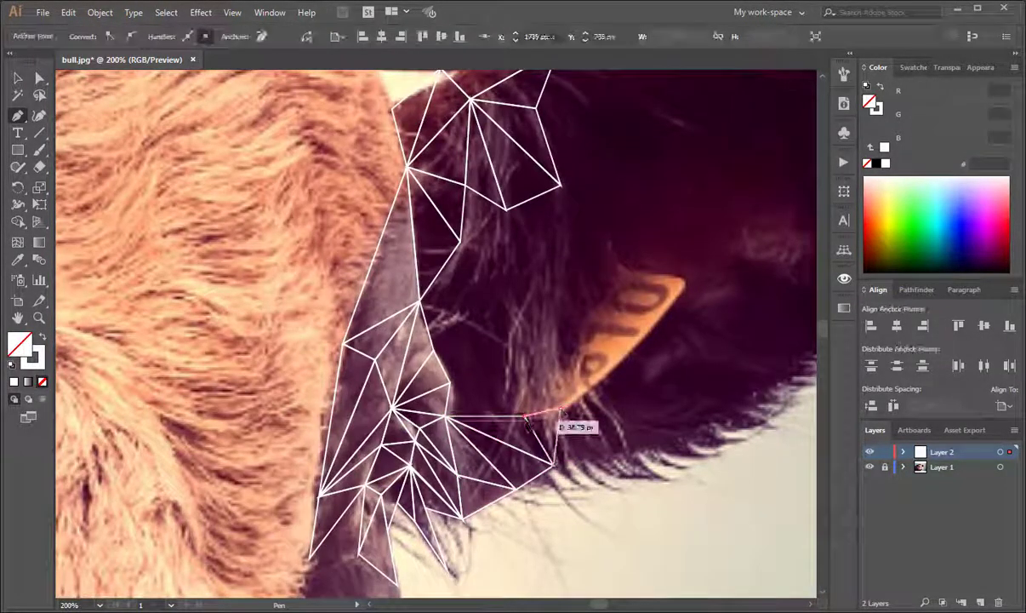
pyautogui.click(560, 410)
pyautogui.click(555, 467)
# Step: Add a triangle beside the orange patch on the face
pyautogui.click(740, 406)
pyautogui.click(617, 353)
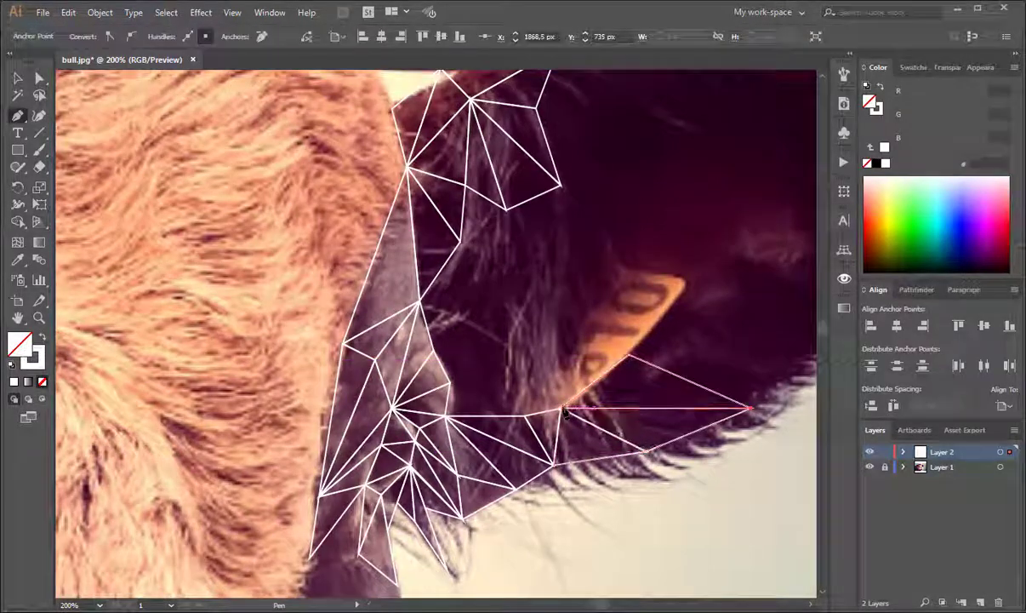
pyautogui.moveTo(770, 388); pyautogui.dragTo(545, 504)
pyautogui.click(590, 442)
pyautogui.click(443, 393)
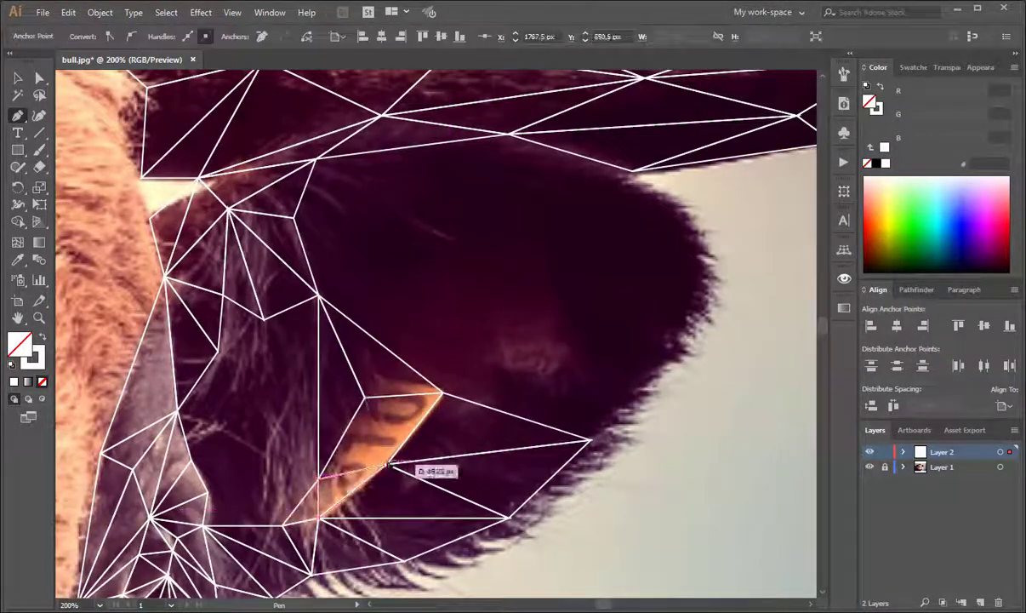
pyautogui.click(443, 393)
# Step: Draw triangles from the face's right edge up beneath the horn
pyautogui.scroll(3, 522, 236)
pyautogui.hscroll(3, 522, 236)
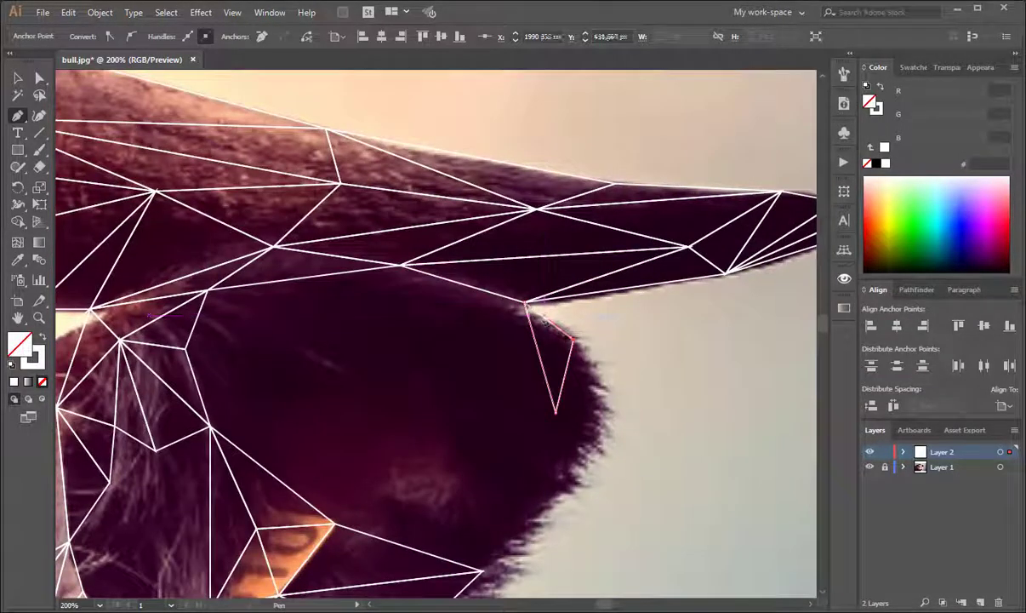
pyautogui.click(573, 341)
pyautogui.click(596, 396)
pyautogui.click(557, 411)
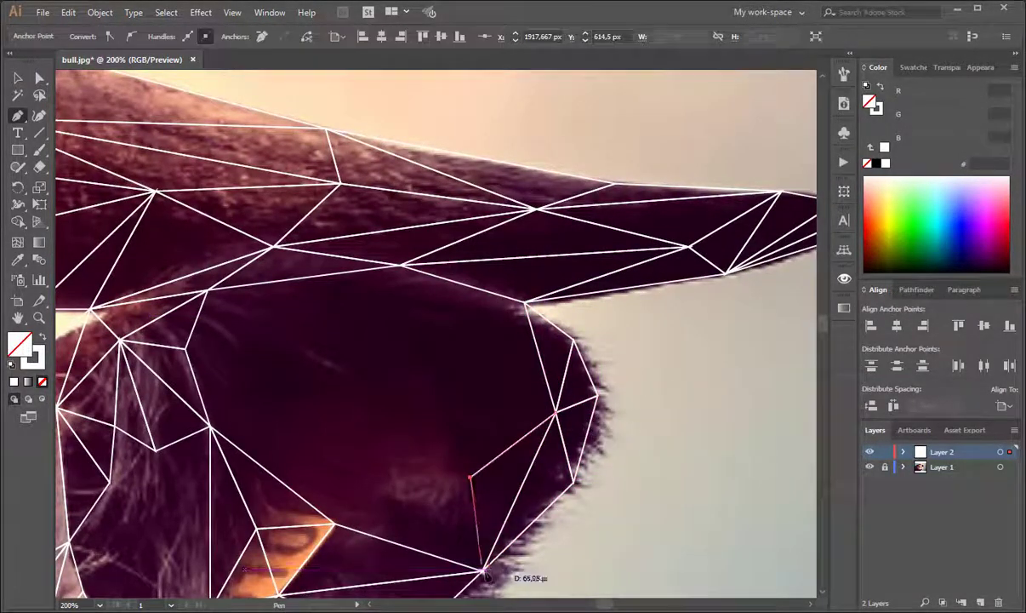
pyautogui.click(525, 304)
pyautogui.click(392, 318)
pyautogui.click(209, 290)
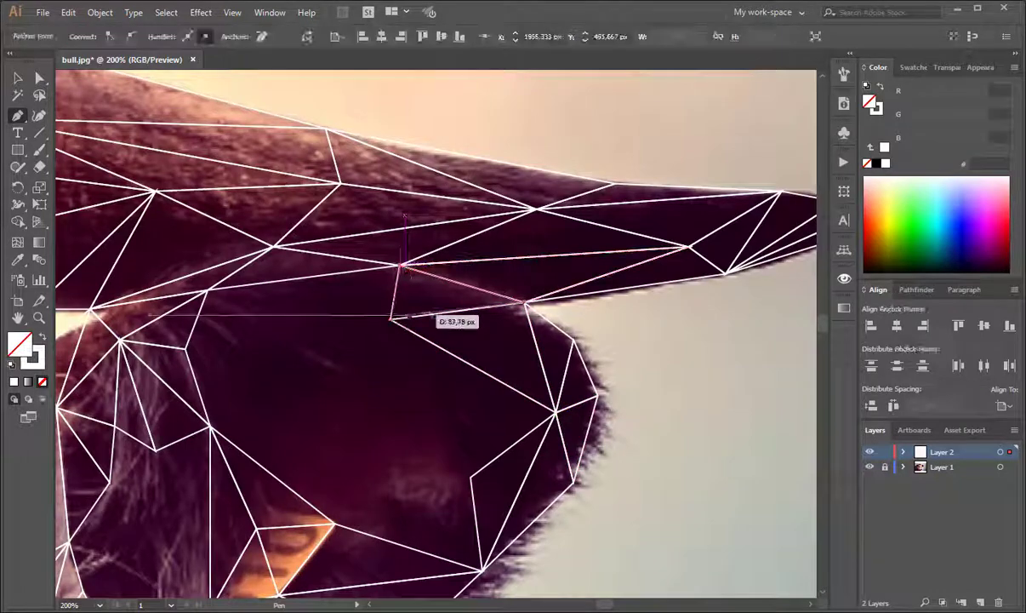
pyautogui.click(400, 266)
# Step: Add triangles under the horn and into the dark face
pyautogui.click(185, 341)
pyautogui.click(392, 318)
pyautogui.hscroll(-5, 417, 323)
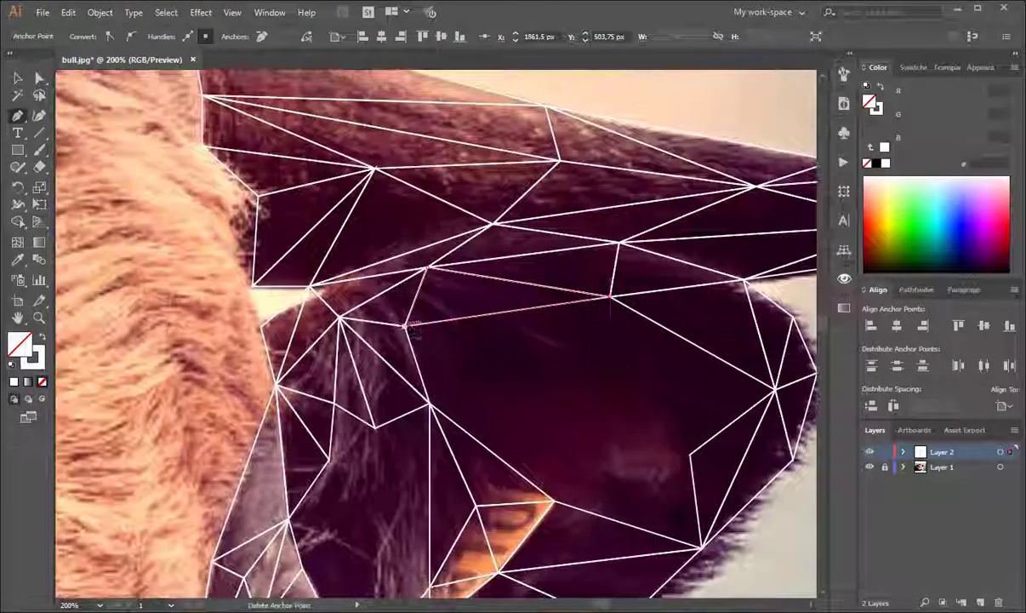
pyautogui.click(425, 268)
pyautogui.click(775, 388)
pyautogui.click(690, 453)
pyautogui.click(621, 372)
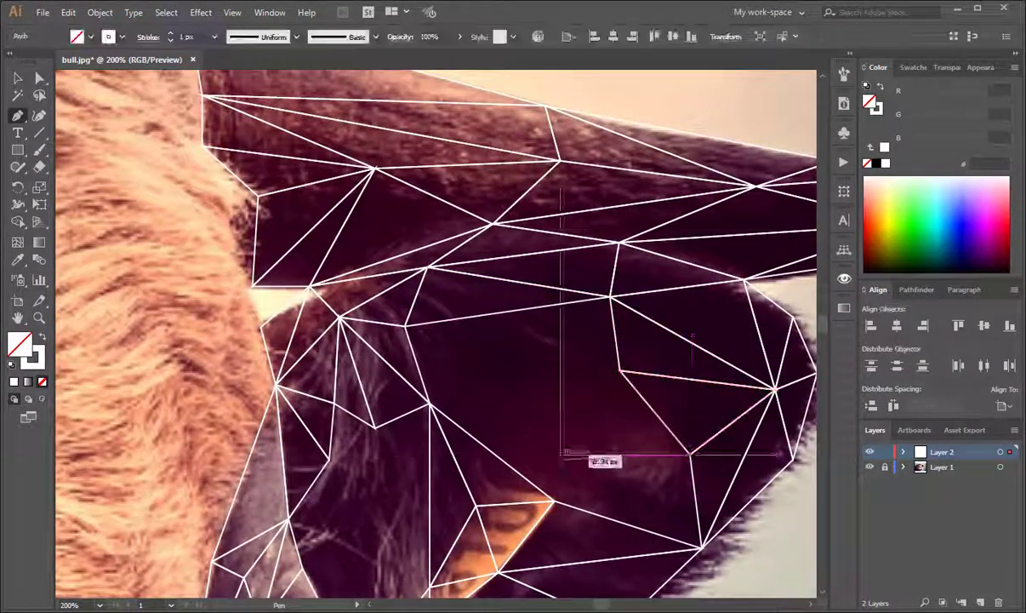
pyautogui.click(572, 397)
# Step: Fill the dark face interior near its right edge with more triangles
pyautogui.click(690, 453)
pyautogui.click(570, 396)
pyautogui.click(553, 502)
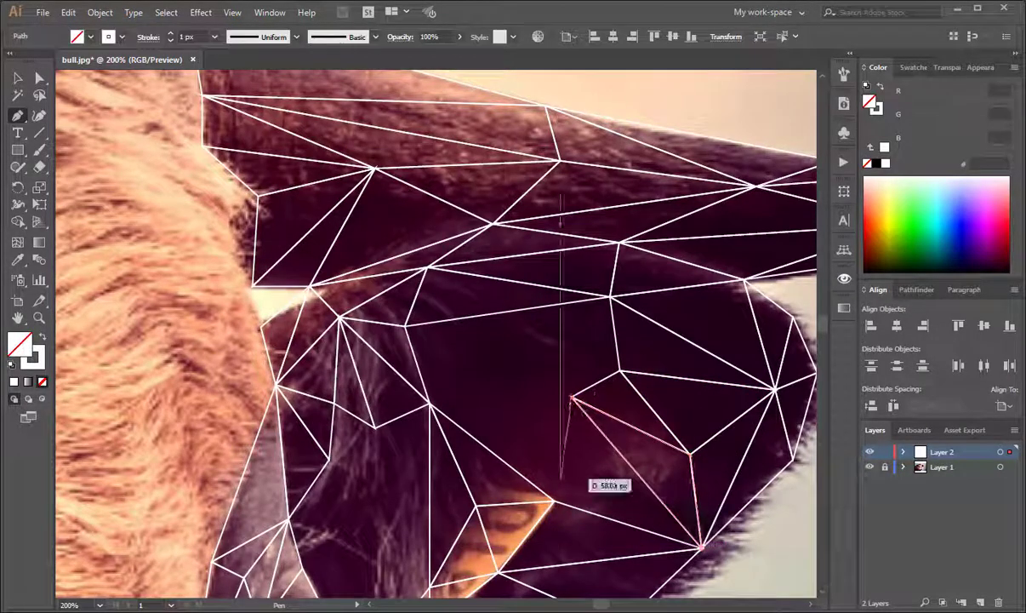
pyautogui.click(699, 547)
pyautogui.click(570, 397)
pyautogui.click(610, 297)
pyautogui.click(619, 372)
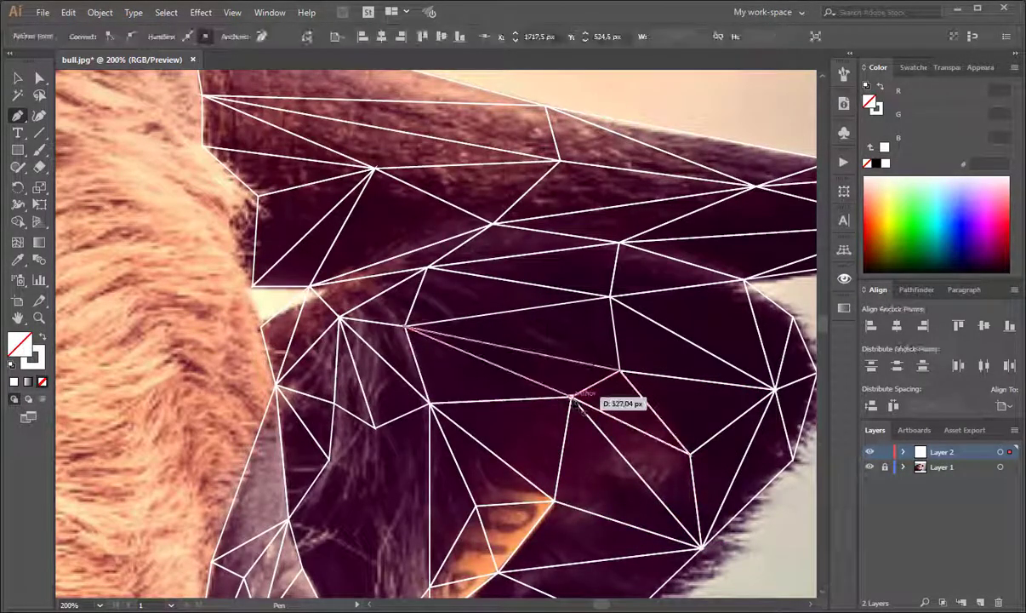
pyautogui.click(572, 397)
# Step: Draw triangles left of the orange patch and along the cheek
pyautogui.moveTo(407, 328); pyautogui.dragTo(492, 243)
pyautogui.click(492, 243)
pyautogui.click(515, 502)
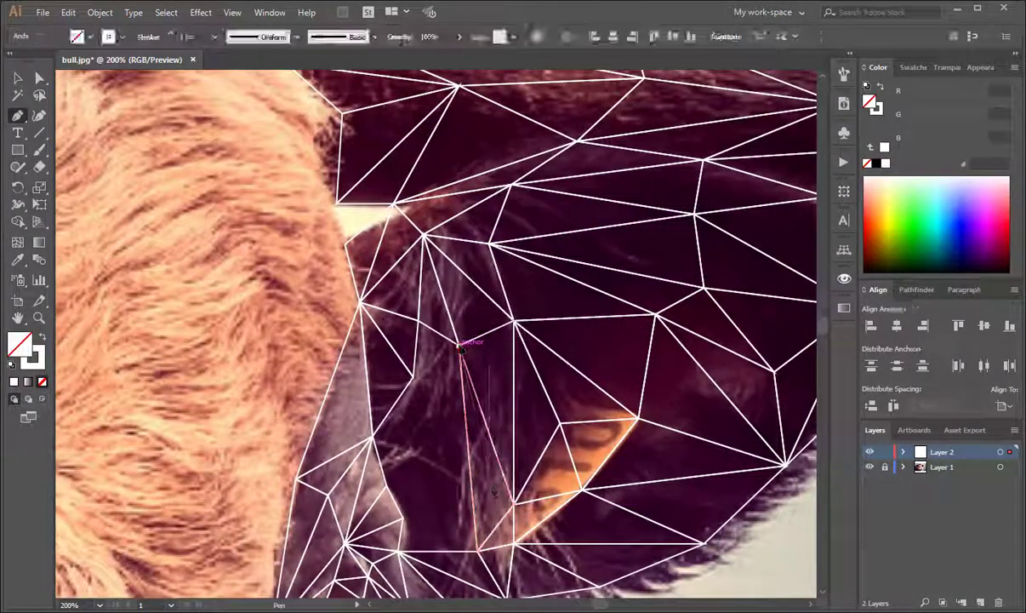
pyautogui.click(460, 345)
pyautogui.click(414, 377)
pyautogui.click(460, 344)
pyautogui.click(413, 378)
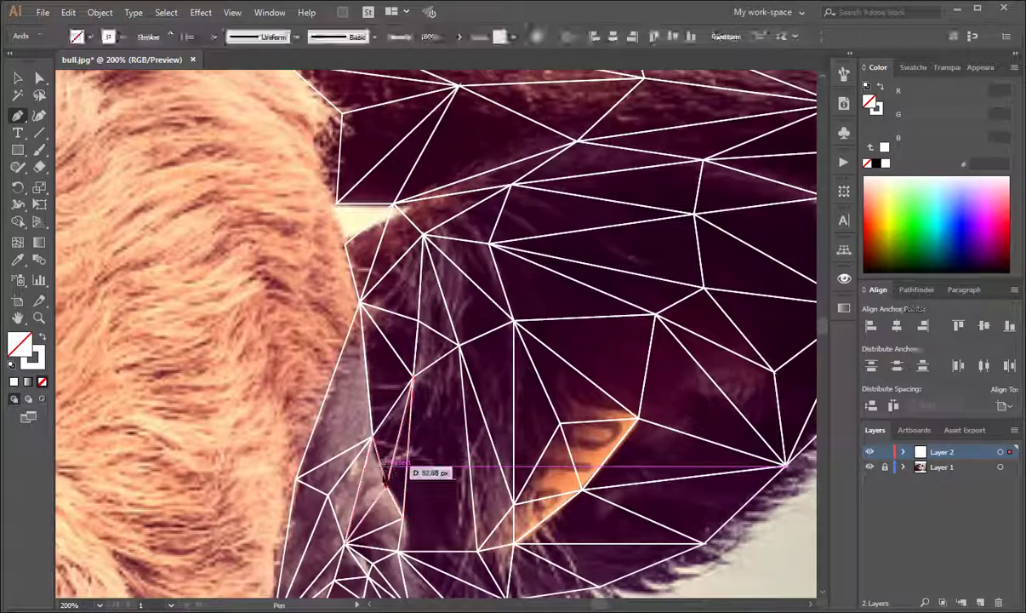
pyautogui.click(372, 436)
pyautogui.click(400, 510)
# Step: Cover the lower cheek with triangles and begin one in the forehead fur
pyautogui.click(413, 379)
pyautogui.click(460, 345)
pyautogui.click(460, 345)
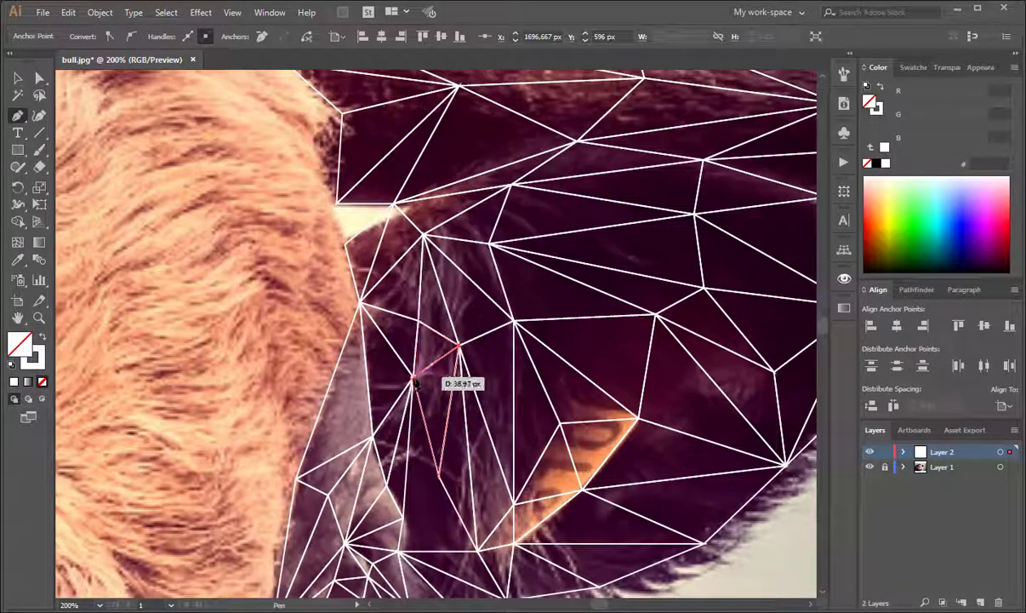
pyautogui.click(413, 379)
pyautogui.click(439, 477)
pyautogui.click(476, 549)
pyautogui.click(402, 519)
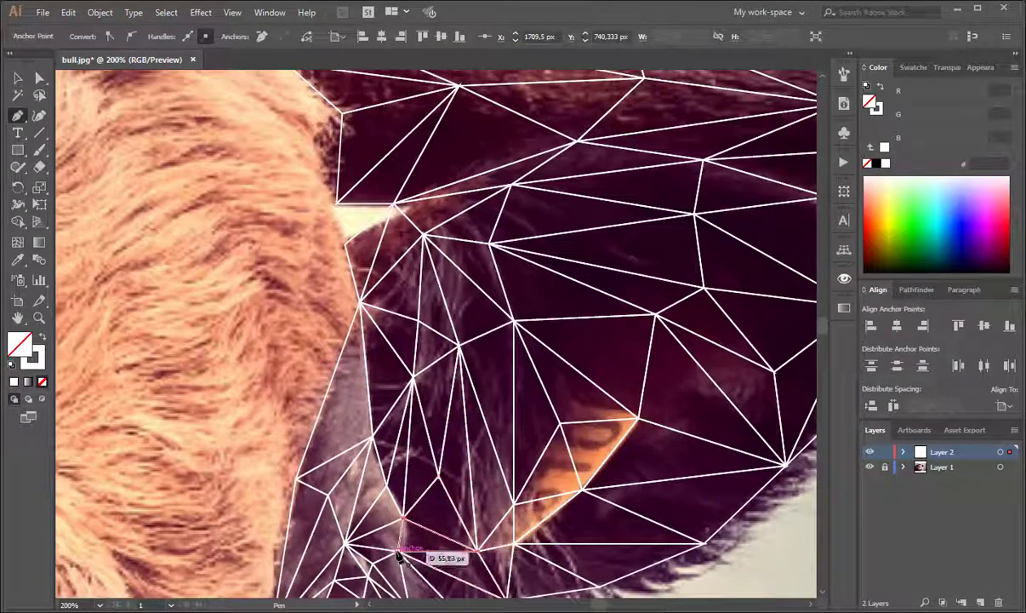
pyautogui.click(400, 555)
pyautogui.scroll(3, 401, 555)
pyautogui.hscroll(-3, 400, 555)
# Step: Draw triangles from the dark face edge into the light-brown fur
pyautogui.click(447, 366)
pyautogui.click(356, 355)
pyautogui.click(374, 475)
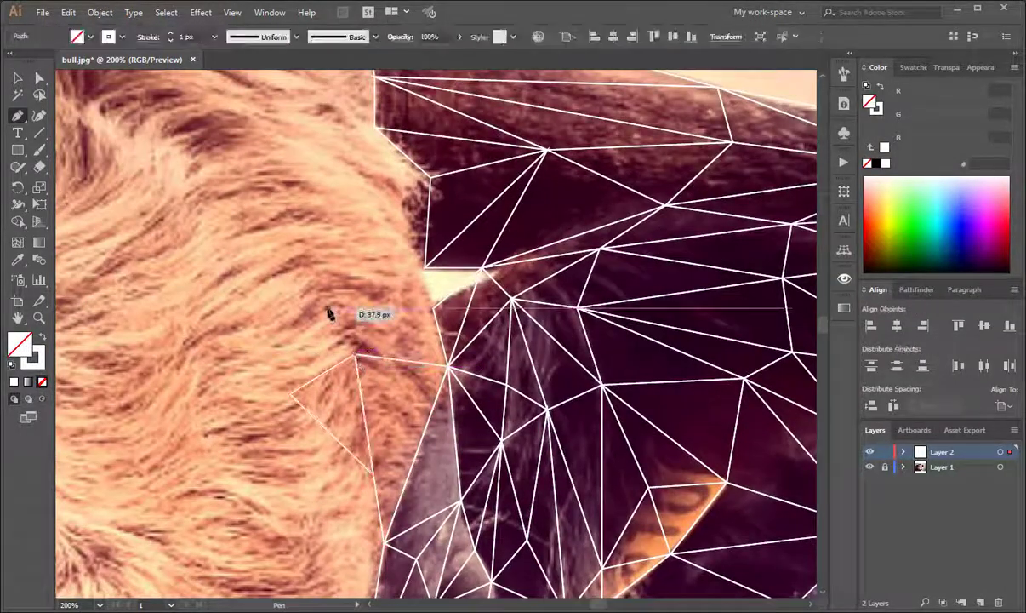
pyautogui.click(292, 393)
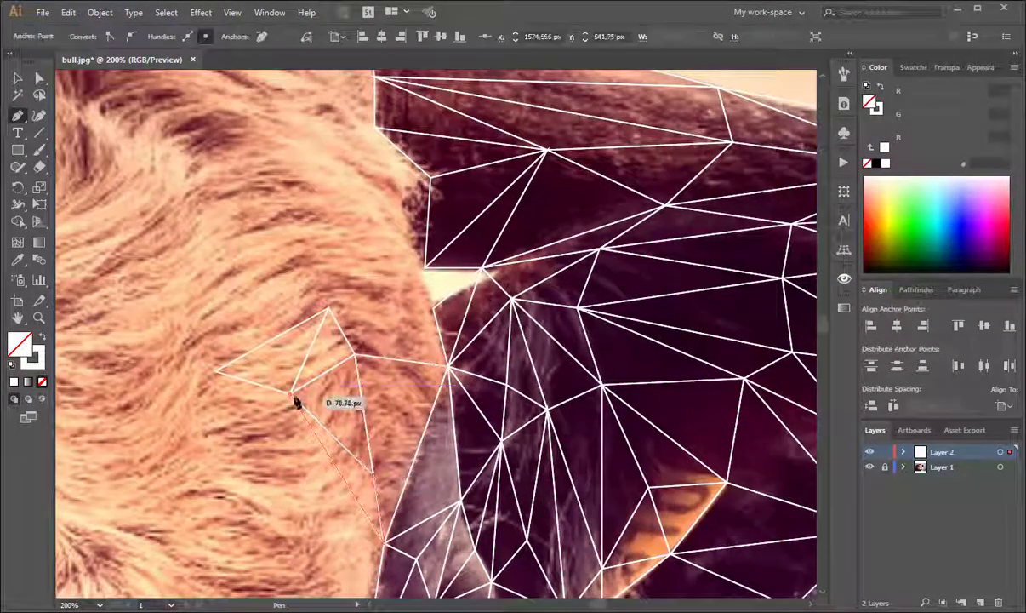
pyautogui.scroll(3, 293, 396)
pyautogui.hscroll(-4, 293, 396)
pyautogui.click(527, 336)
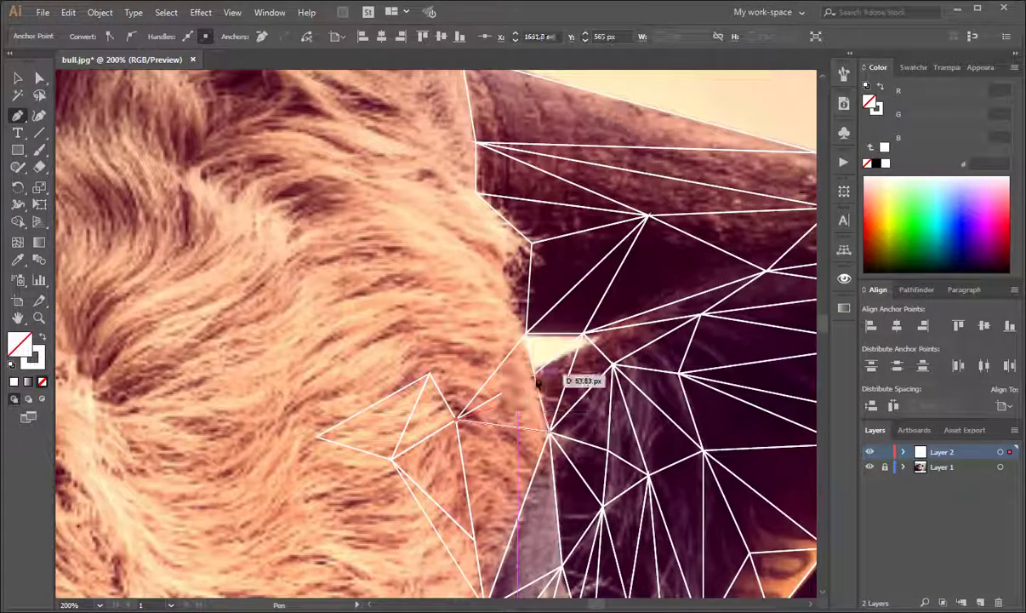
pyautogui.click(430, 374)
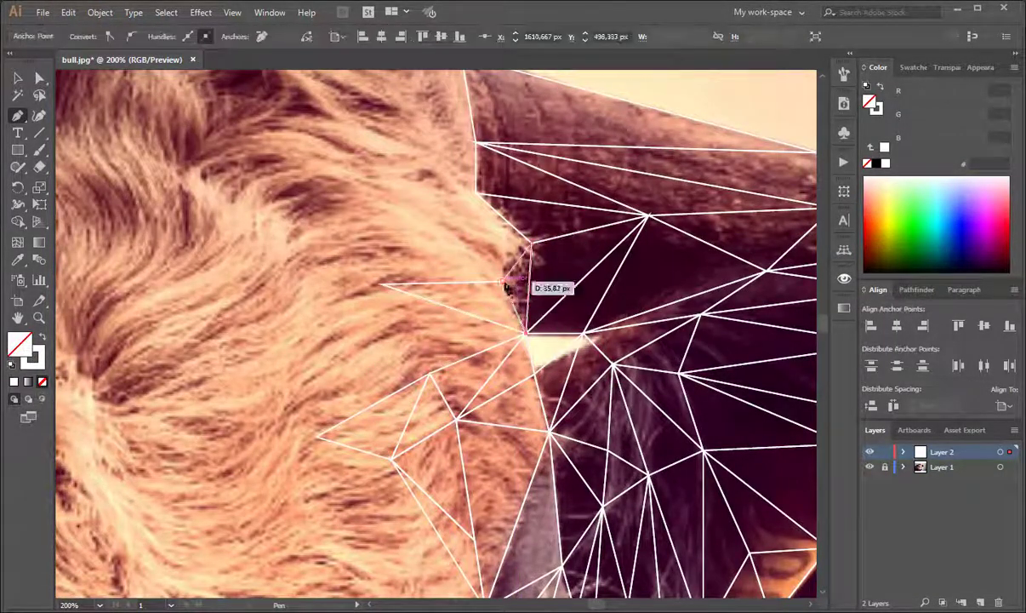
# Step: Close a triangle along the fur boundary above the face
pyautogui.click(530, 245)
pyautogui.scroll(8, 511, 247)
pyautogui.hscroll(-2, 511, 247)
pyautogui.click(400, 369)
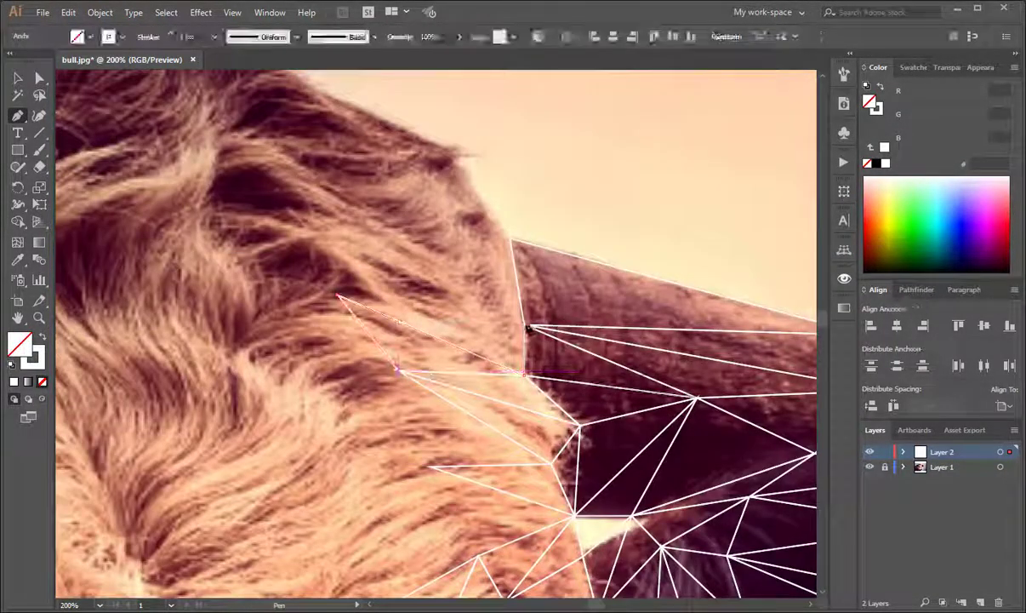
pyautogui.click(337, 297)
# Step: Add a triangle reaching into the forelock fur above the mesh
pyautogui.moveTo(339, 298); pyautogui.dragTo(407, 351)
pyautogui.click(407, 349)
pyautogui.click(277, 259)
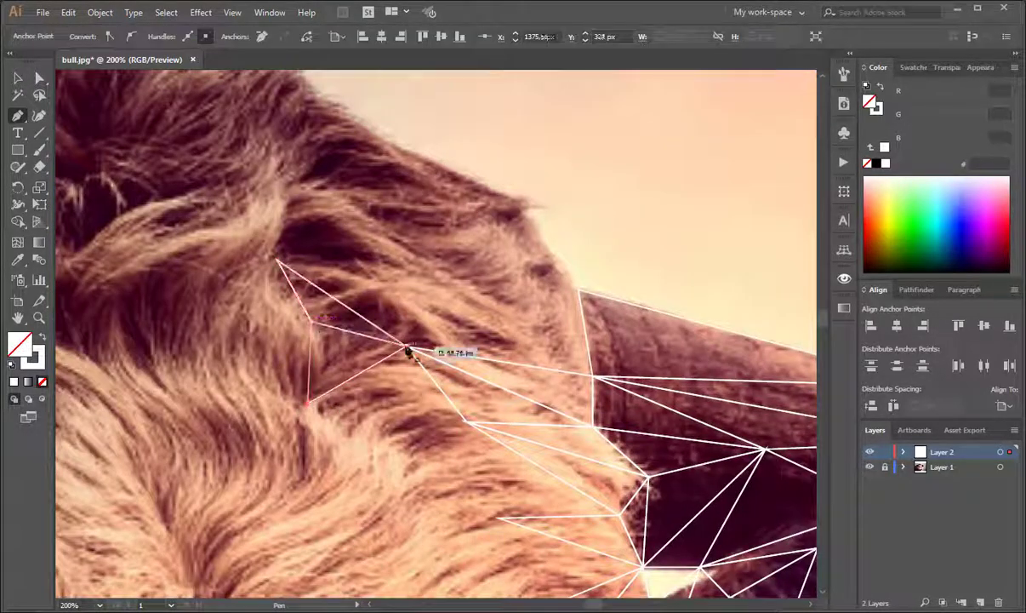
pyautogui.click(407, 349)
pyautogui.click(407, 474)
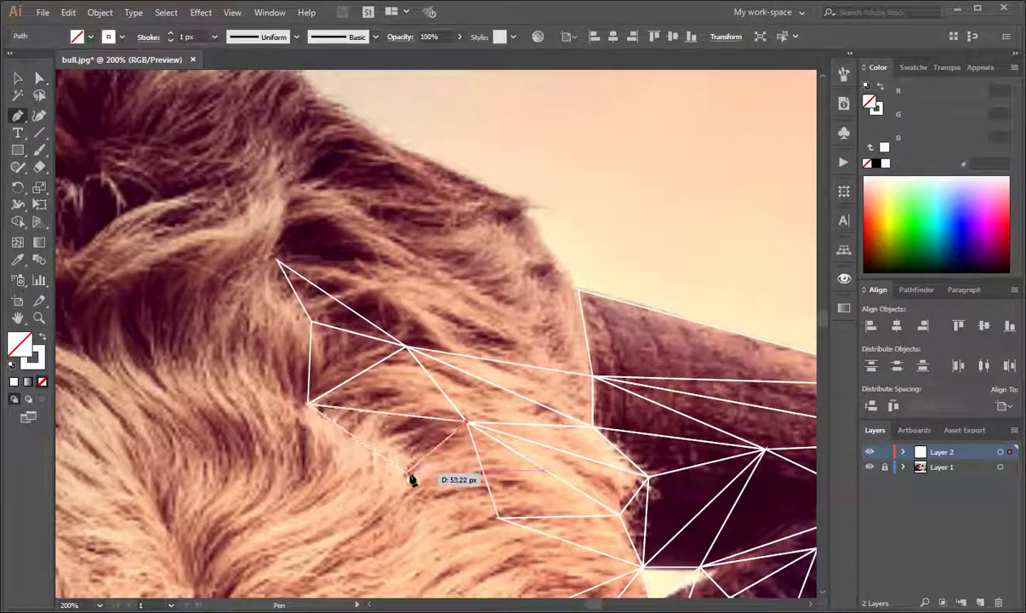
# Step: Extend triangles higher in the fur up to the head's top edge
pyautogui.click(466, 421)
pyautogui.scroll(4, 467, 427)
pyautogui.hscroll(-2, 467, 427)
pyautogui.click(457, 408)
pyautogui.click(456, 443)
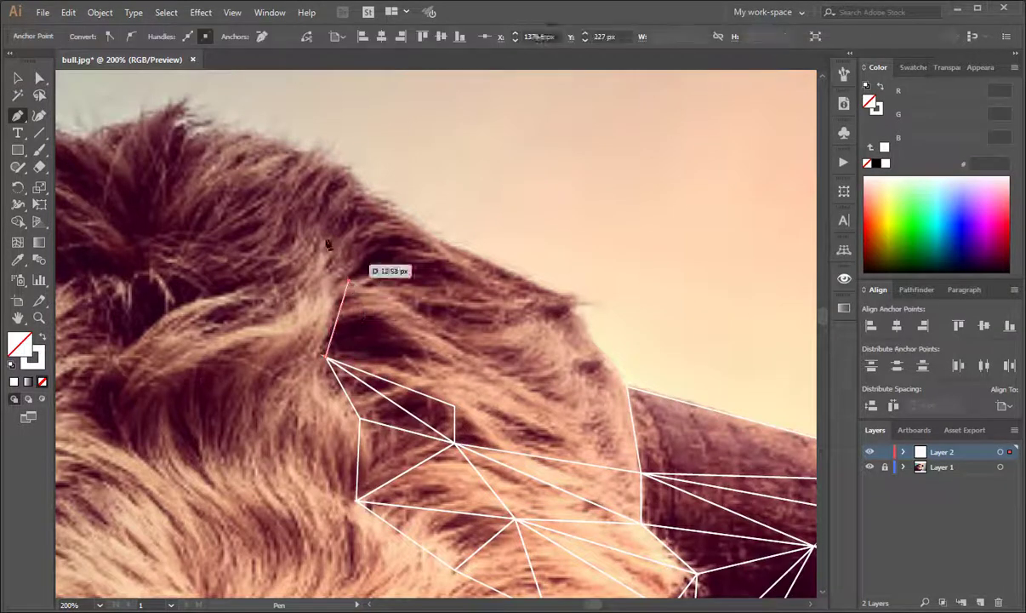
pyautogui.click(439, 241)
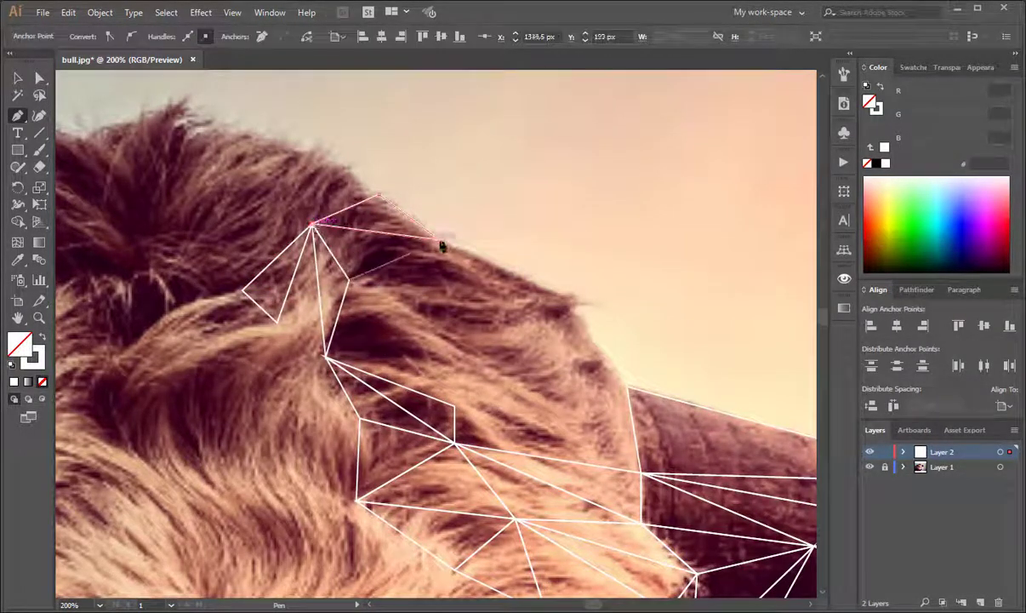
pyautogui.click(349, 279)
pyautogui.click(313, 225)
# Step: Mesh triangles along the head's right outline, joining them to the existing mesh
pyautogui.click(468, 350)
pyautogui.click(582, 303)
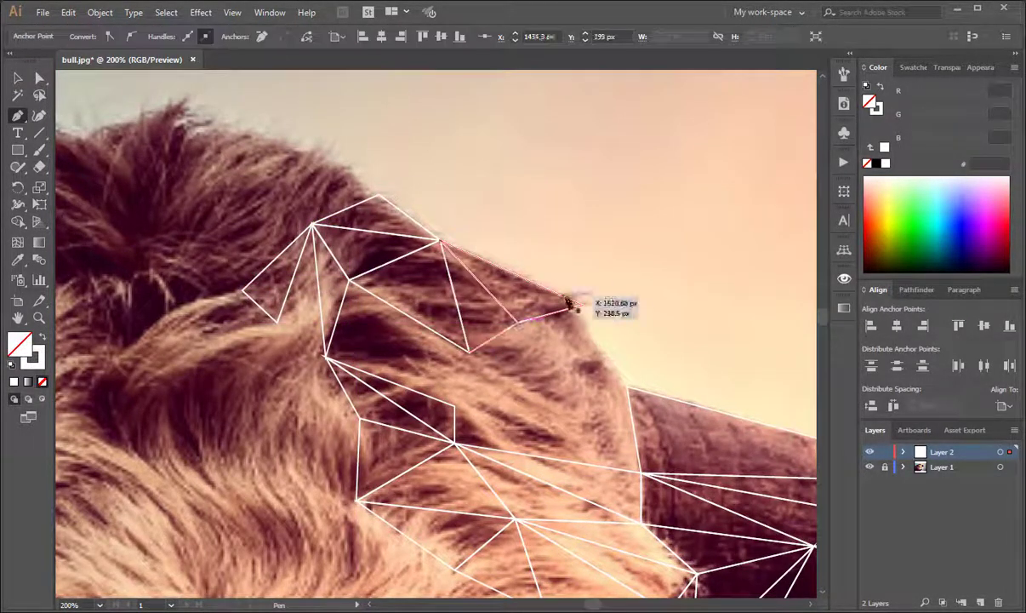
pyautogui.click(628, 385)
pyautogui.click(519, 327)
pyautogui.click(469, 351)
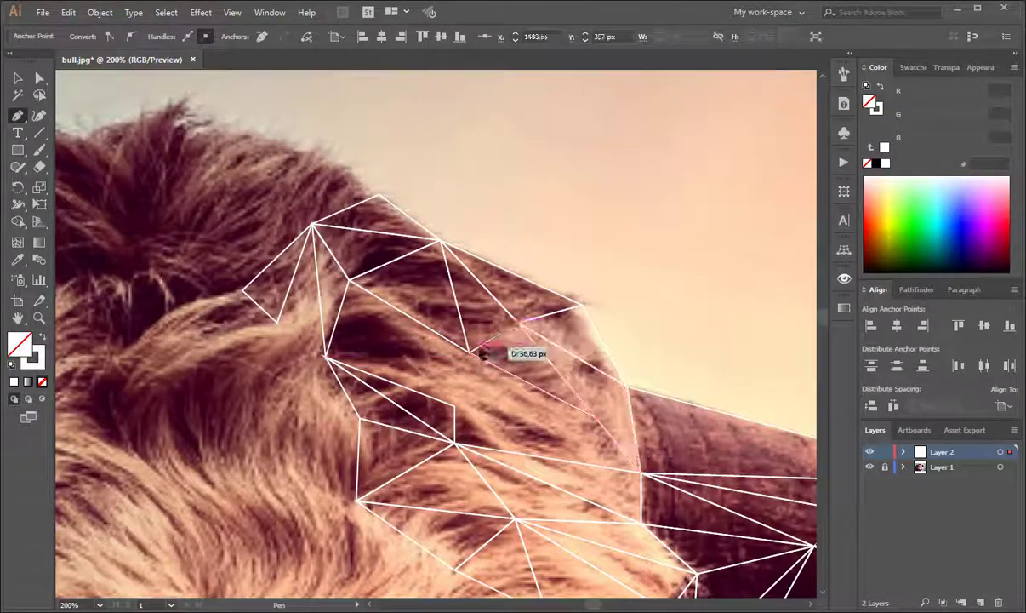
pyautogui.click(640, 474)
pyautogui.click(457, 385)
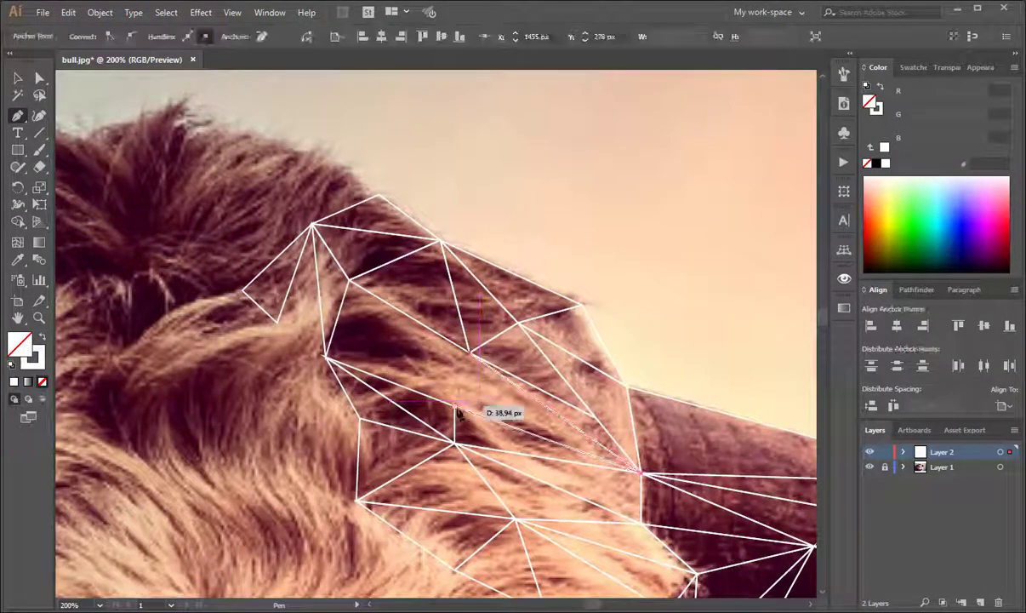
pyautogui.click(349, 280)
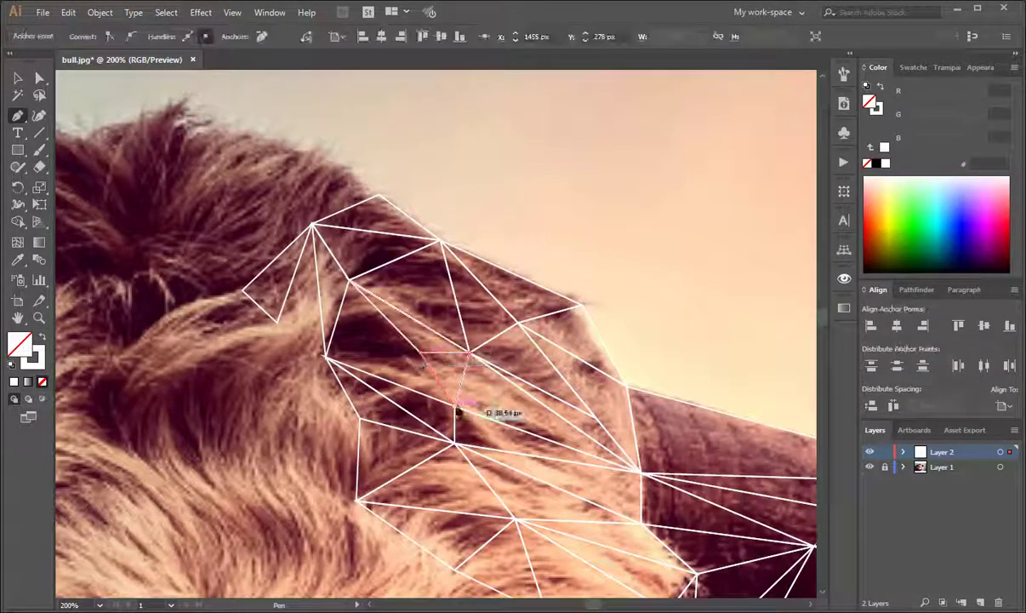
pyautogui.moveTo(318, 228); pyautogui.dragTo(490, 252)
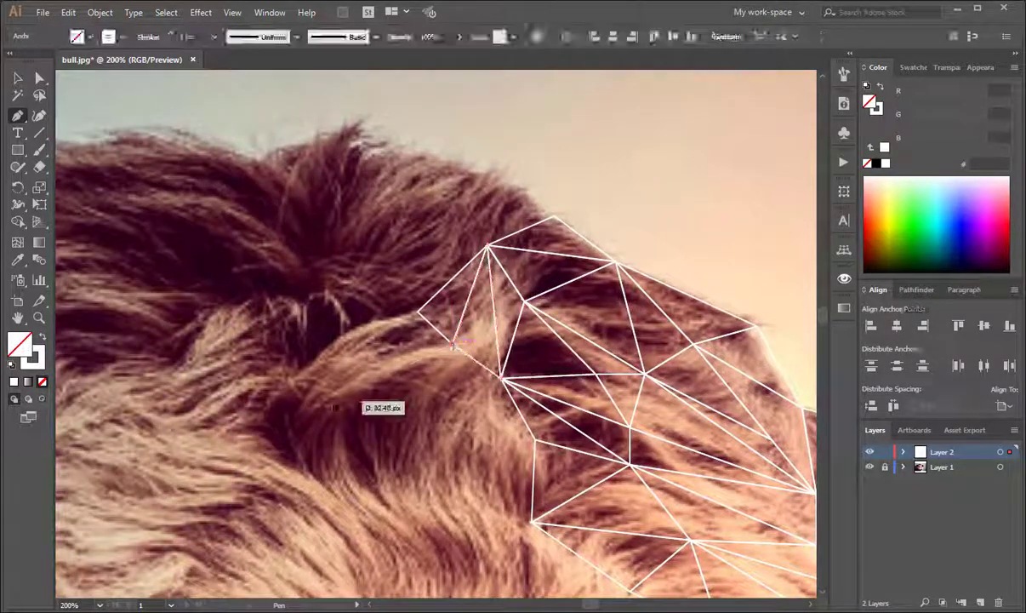
# Step: Close triangles in the lower forelock, joining new fur vertices to the mesh
pyautogui.click(332, 488)
pyautogui.click(199, 421)
pyautogui.click(326, 403)
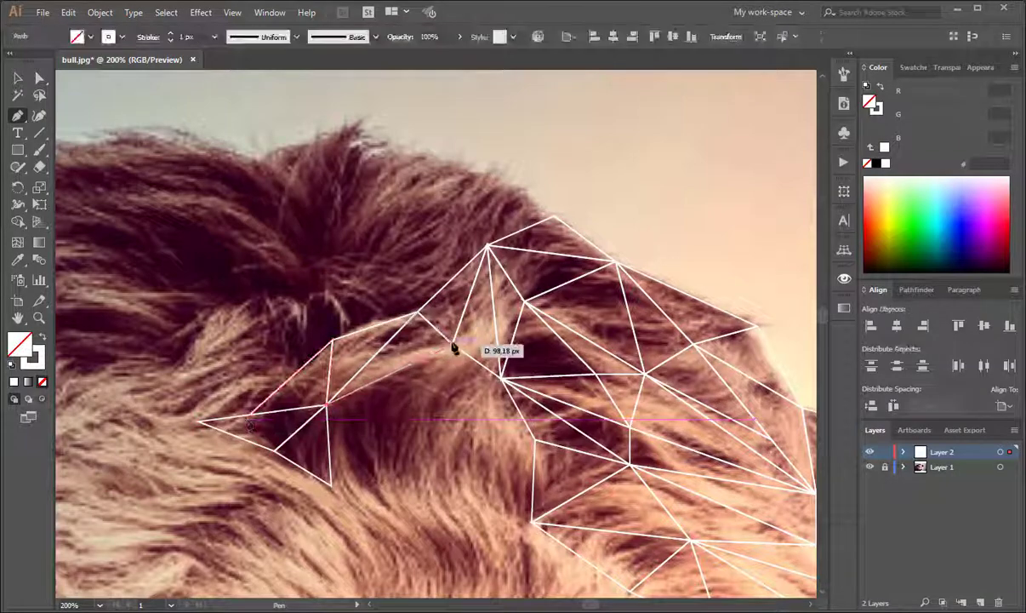
pyautogui.click(327, 403)
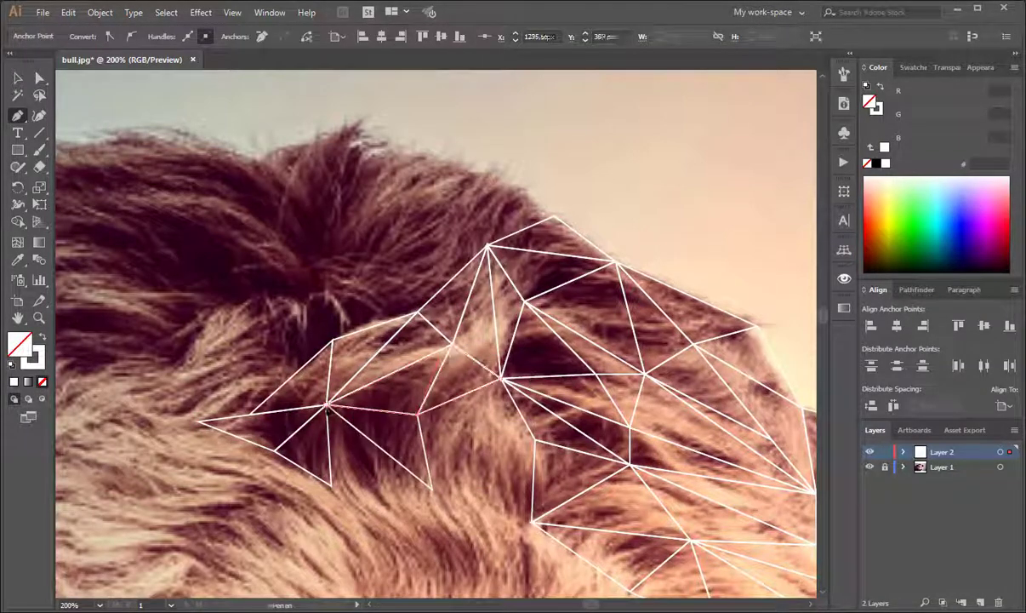
pyautogui.moveTo(451, 486); pyautogui.dragTo(380, 329)
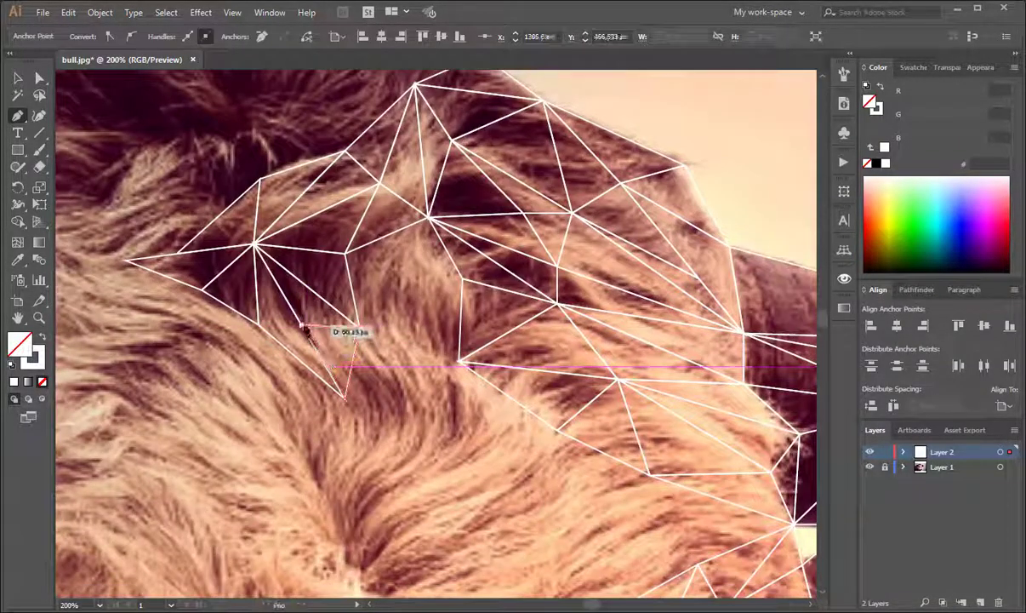
pyautogui.click(460, 362)
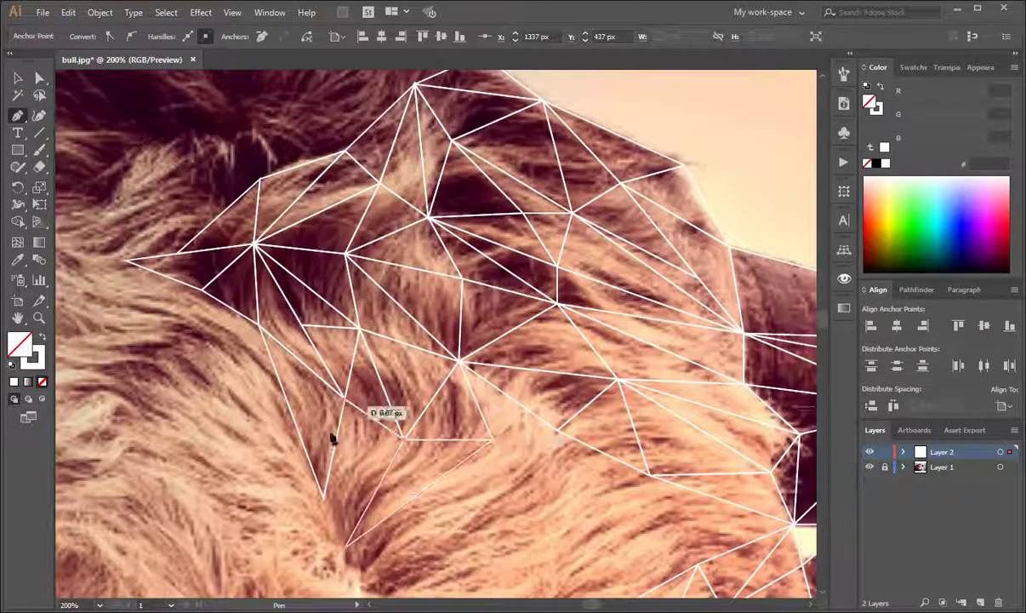
# Step: Bring the unmeshed fur into view and start a triangle at an existing vertex
pyautogui.moveTo(561, 425); pyautogui.dragTo(270, 435)
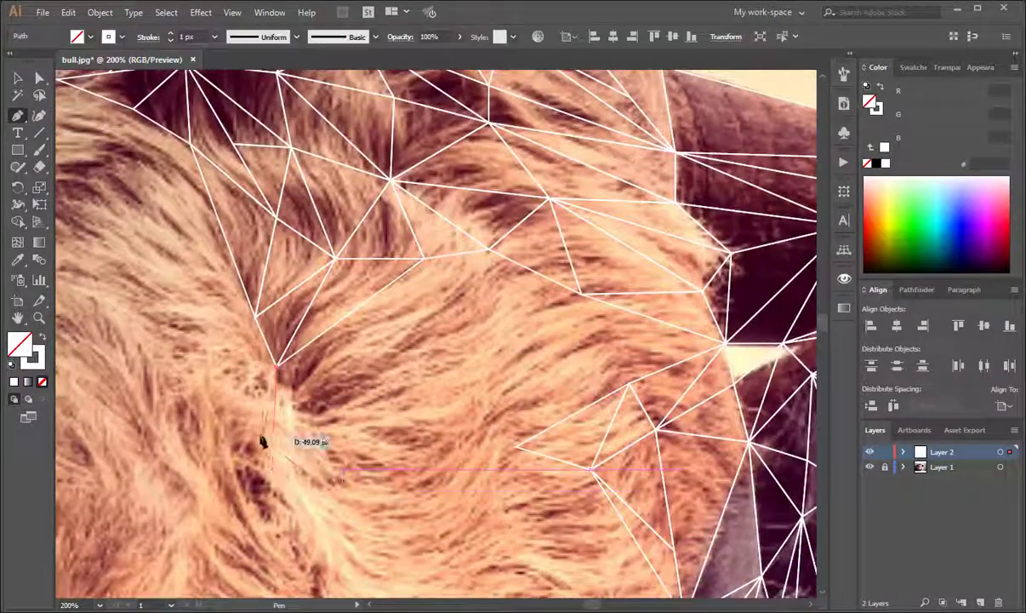
pyautogui.scroll(-3, 260, 437)
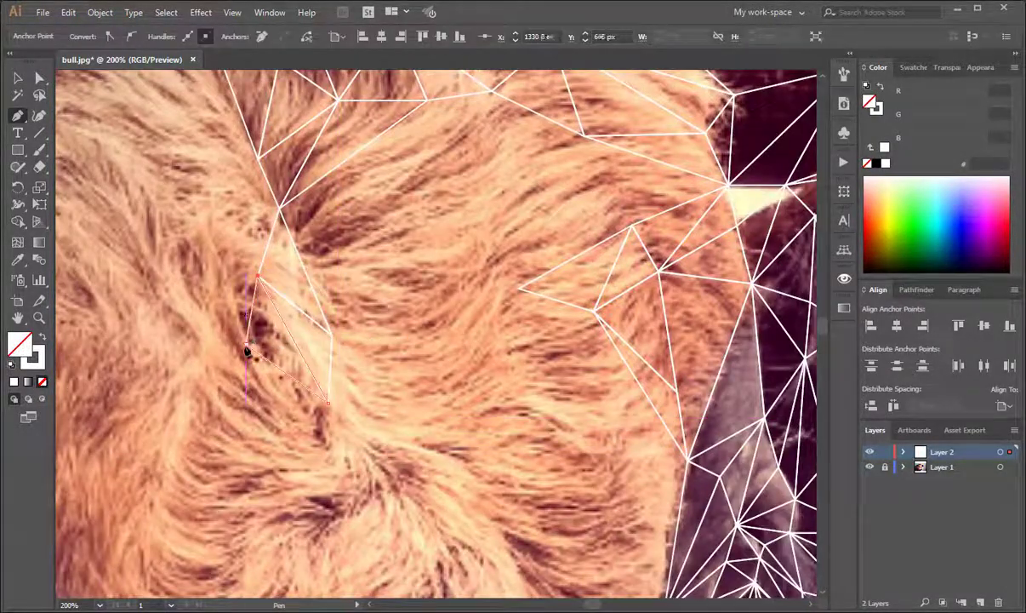
pyautogui.moveTo(246, 351); pyautogui.dragTo(413, 414)
pyautogui.moveTo(414, 316); pyautogui.dragTo(453, 445)
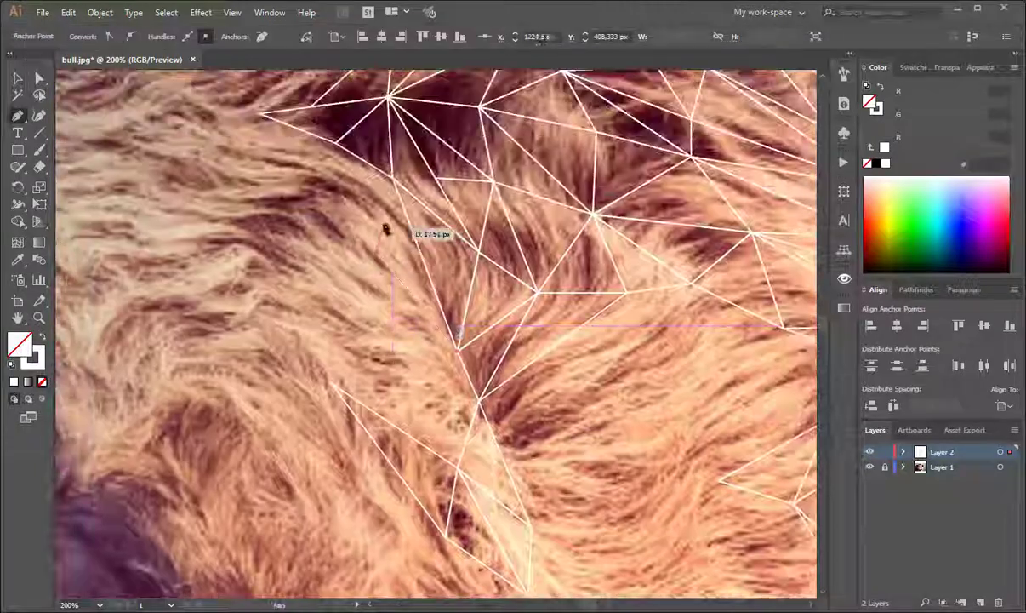
pyautogui.click(477, 400)
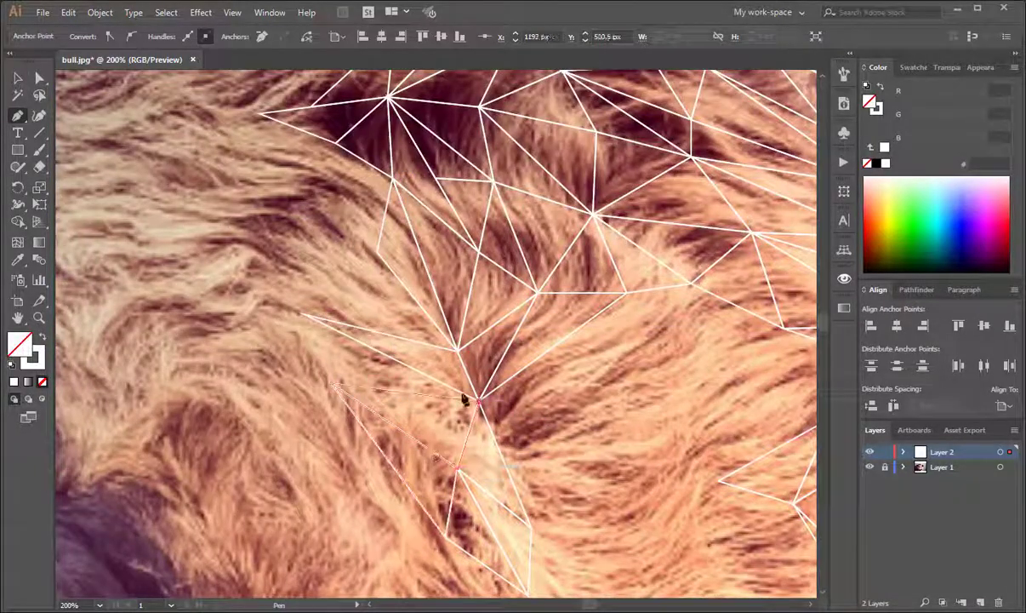
pyautogui.click(457, 350)
# Step: Draw a closed triangle in the fur left of the mesh
pyautogui.moveTo(363, 264); pyautogui.dragTo(468, 340)
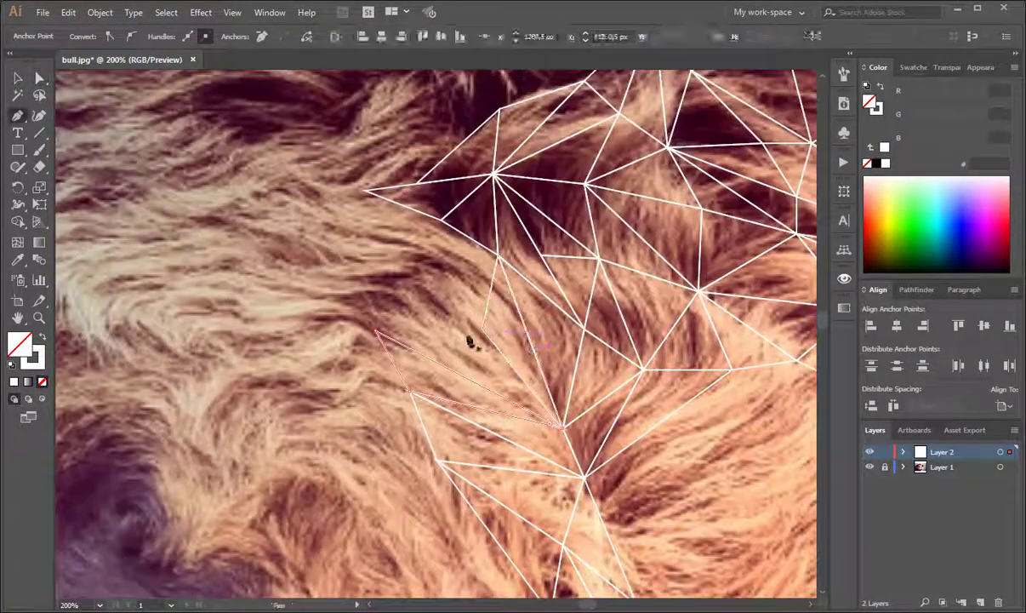
pyautogui.moveTo(526, 377); pyautogui.dragTo(657, 405)
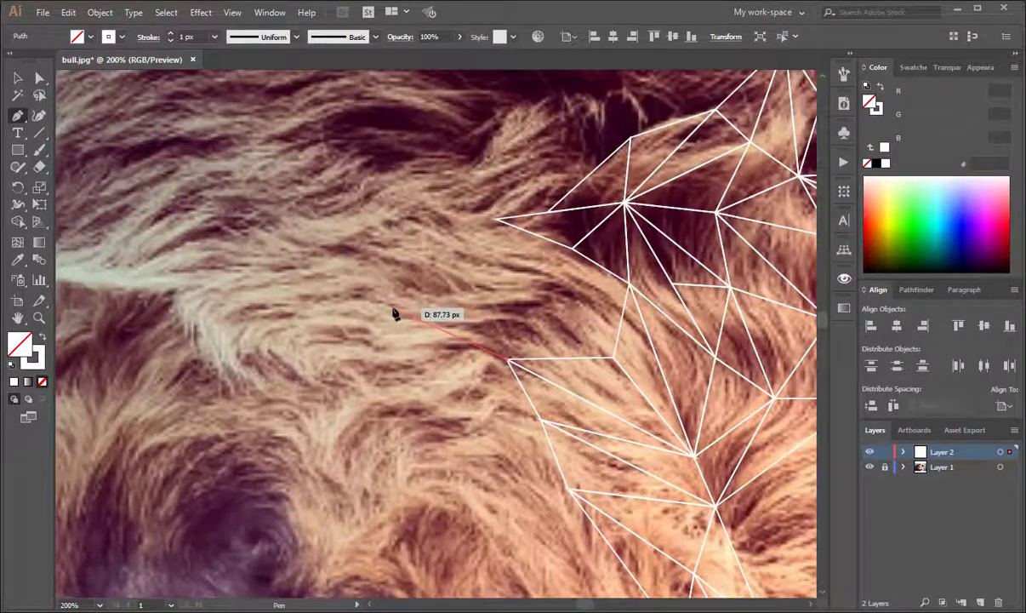
pyautogui.click(357, 300)
pyautogui.click(492, 313)
pyautogui.click(508, 360)
# Step: Connect a new fur corner to existing mesh vertices with triangle edges
pyautogui.click(613, 360)
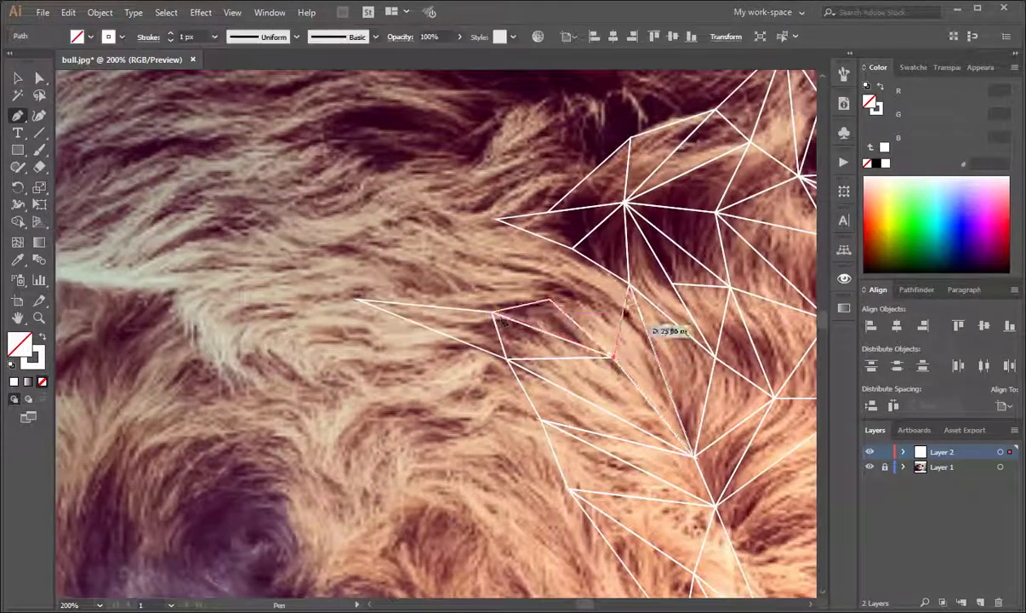
pyautogui.click(572, 252)
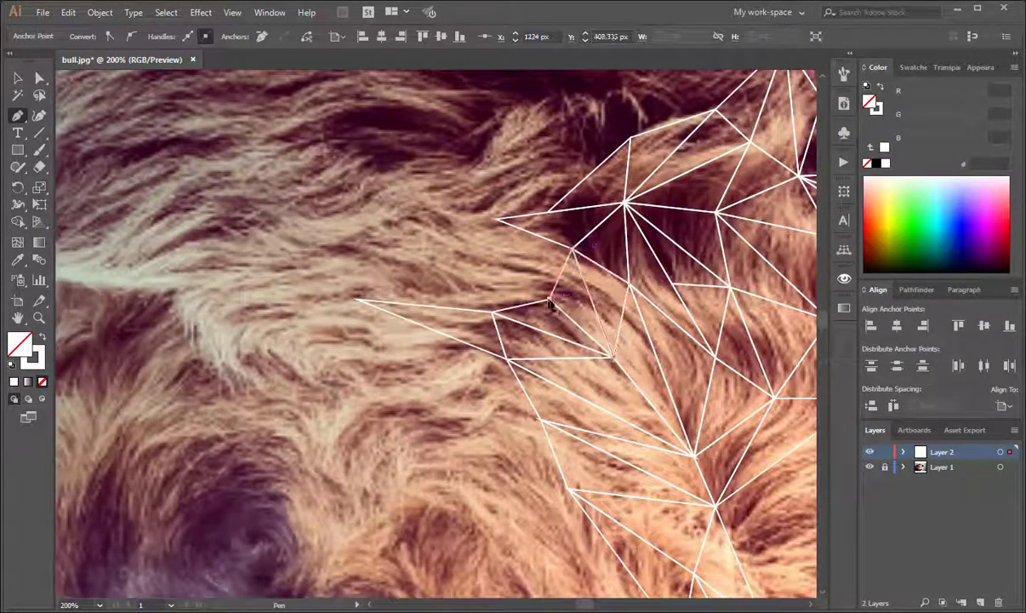
pyautogui.click(497, 219)
pyautogui.click(551, 301)
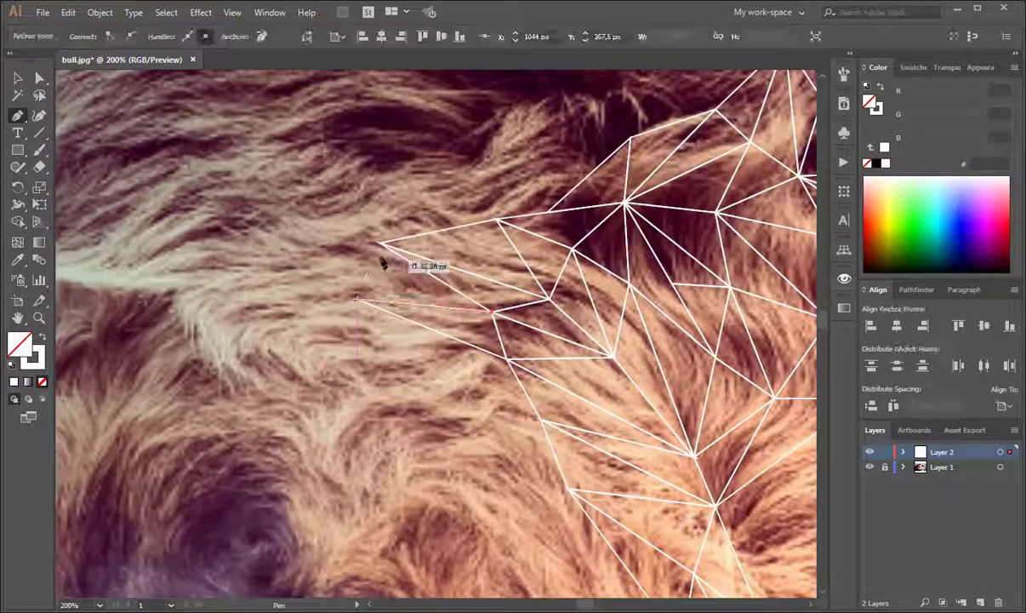
pyautogui.moveTo(383, 263); pyautogui.dragTo(531, 361)
# Step: Add triangles climbing up the forehead toward the top of the head
pyautogui.click(393, 332)
pyautogui.click(311, 351)
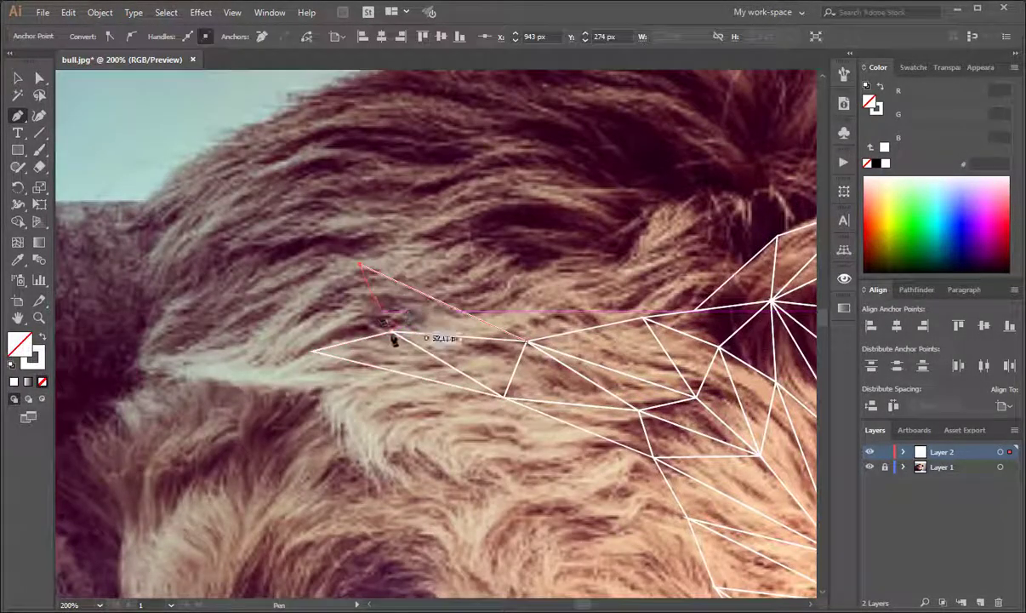
pyautogui.click(477, 247)
pyautogui.click(649, 217)
pyautogui.click(504, 207)
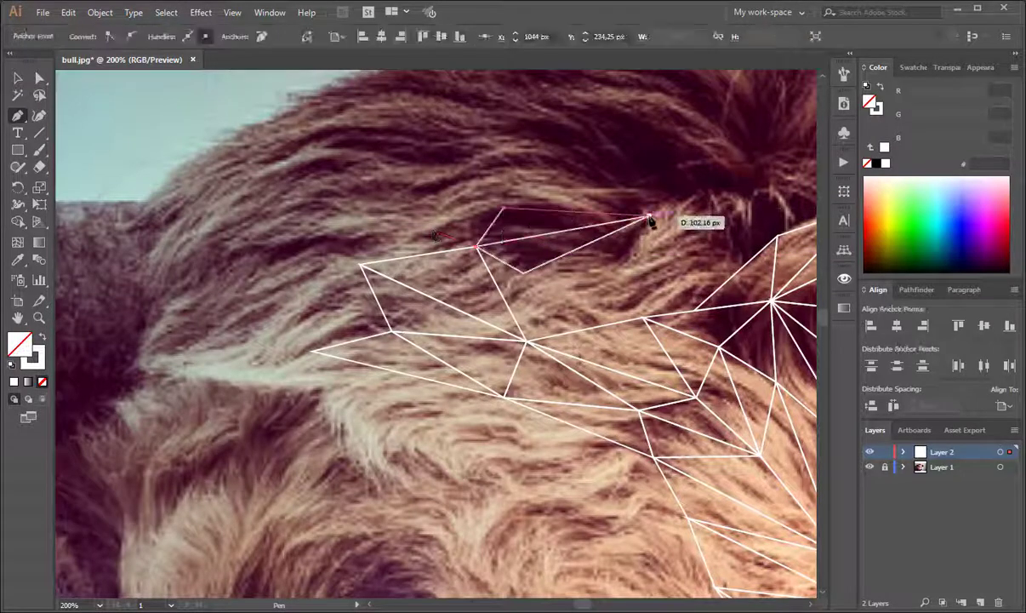
pyautogui.click(477, 247)
pyautogui.moveTo(621, 269); pyautogui.dragTo(425, 379)
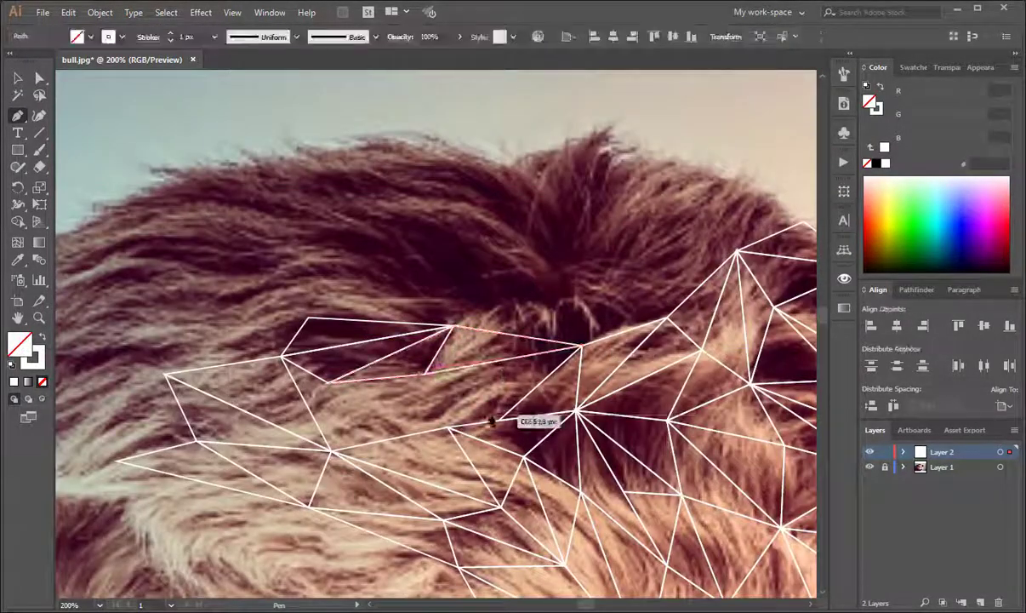
# Step: Draw a triangle near the head top and extend the mesh toward the left fur
pyautogui.press('a')
pyautogui.press('p')
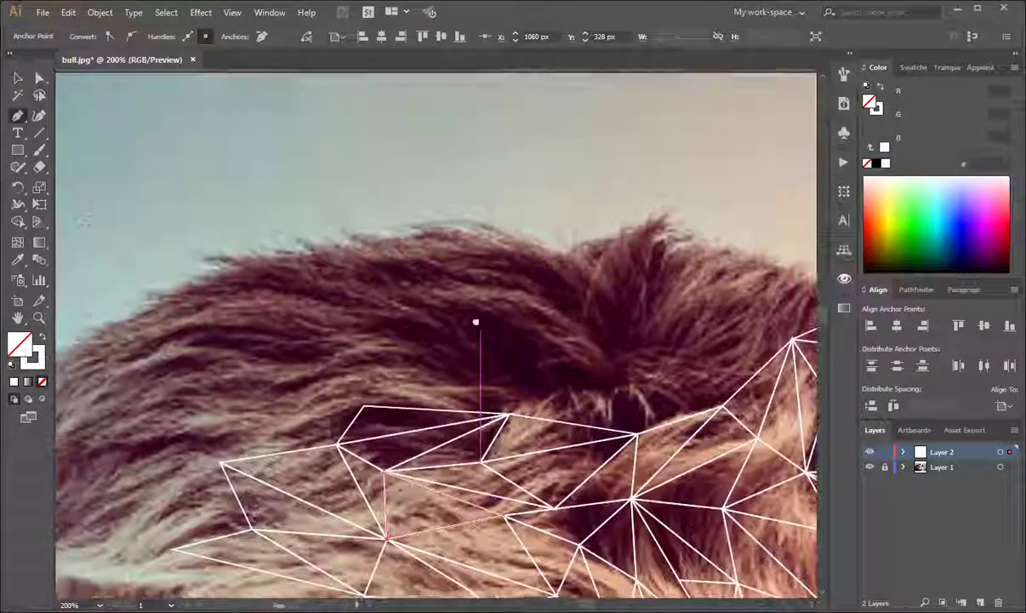
pyautogui.scroll(3, 474, 320)
pyautogui.click(304, 312)
pyautogui.click(507, 415)
pyautogui.click(441, 316)
pyautogui.click(304, 313)
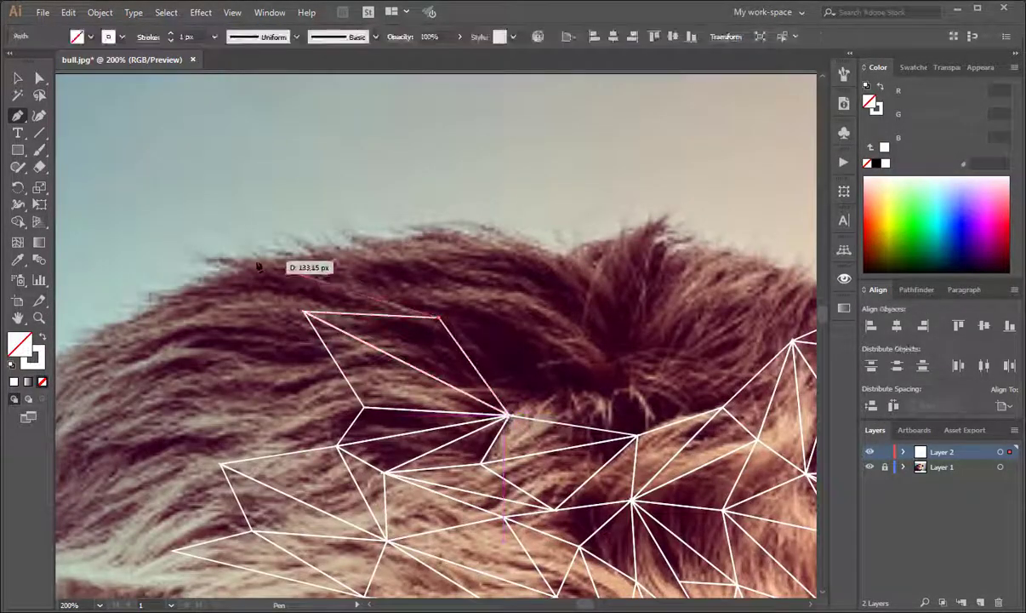
# Step: Add triangles along the hairline where the fur meets the sky
pyautogui.click(254, 265)
pyautogui.click(356, 251)
pyautogui.click(480, 281)
pyautogui.click(441, 317)
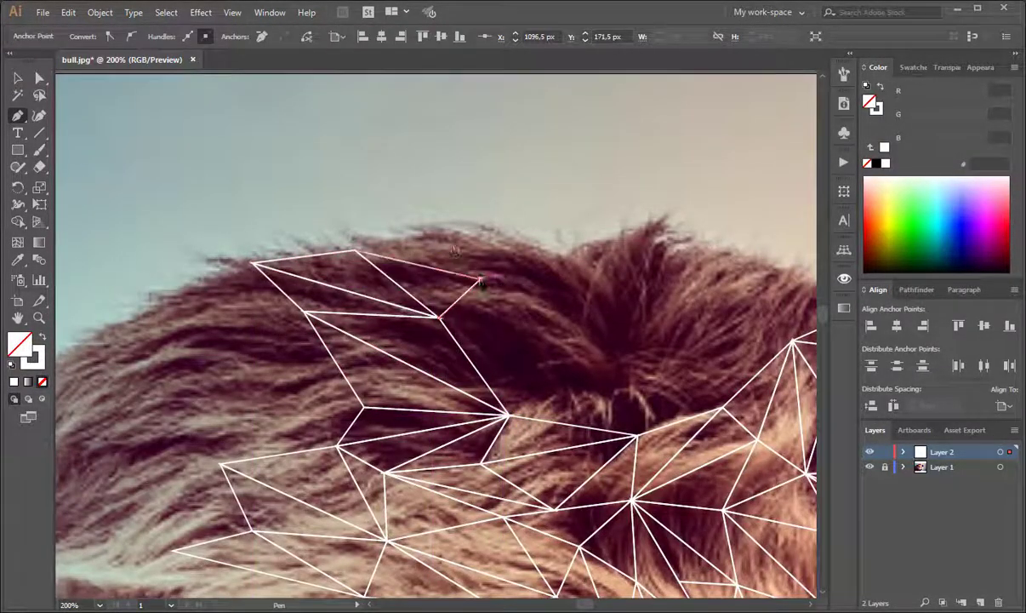
pyautogui.click(431, 234)
pyautogui.click(564, 256)
pyautogui.click(606, 356)
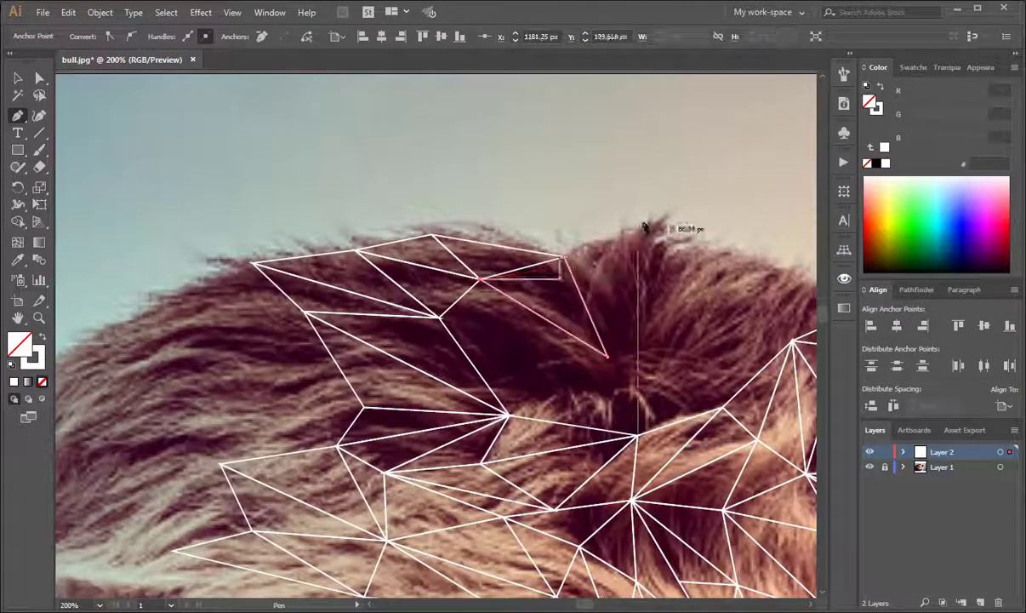
pyautogui.click(564, 256)
pyautogui.click(659, 223)
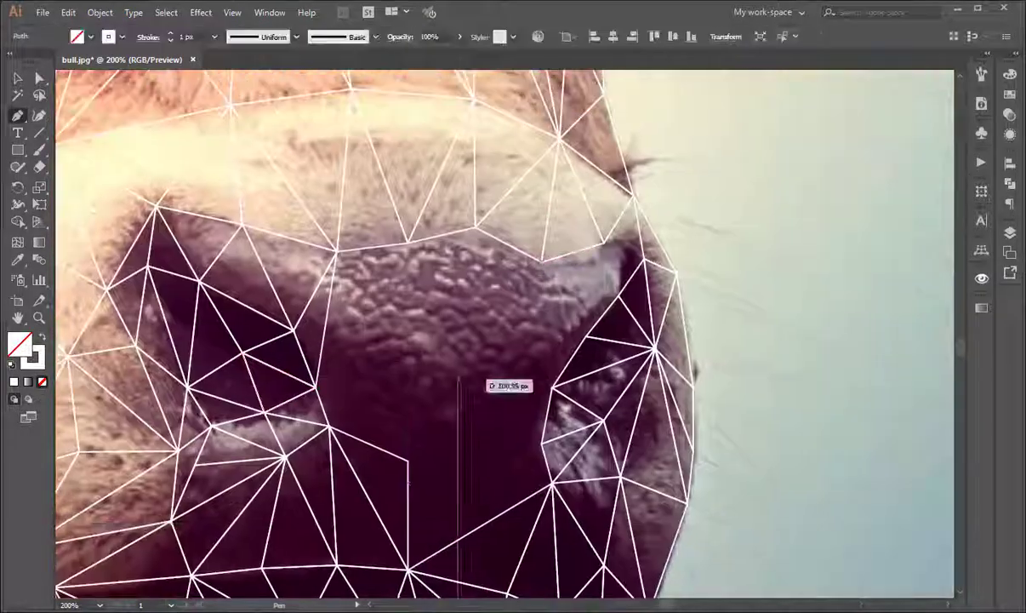
# Step: Draw triangles on the muzzle and along the nose outline beside the nostril
pyautogui.click(458, 383)
pyautogui.click(411, 244)
pyautogui.click(411, 247)
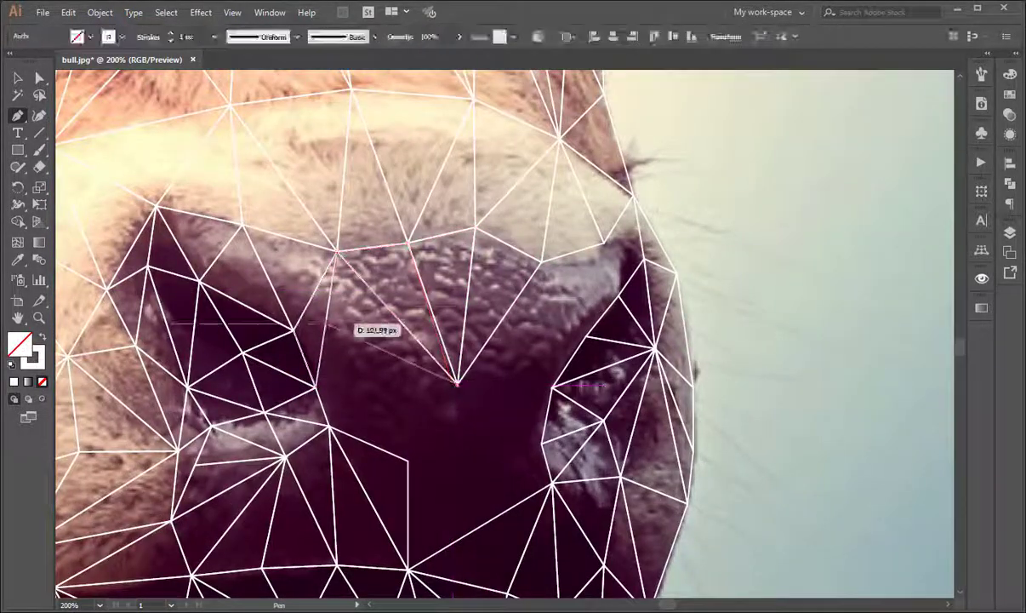
pyautogui.click(458, 383)
pyautogui.click(542, 264)
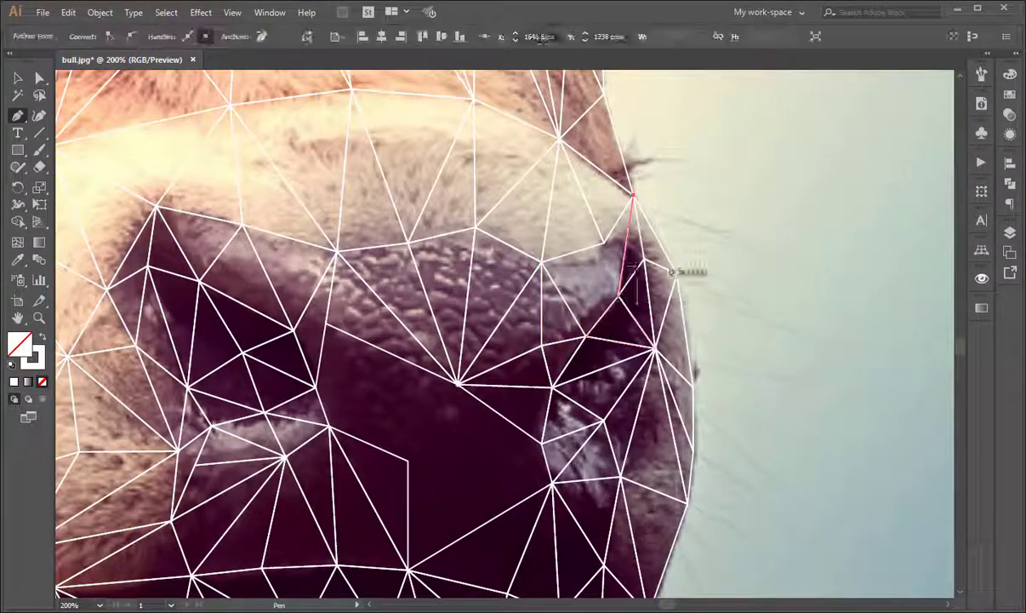
pyautogui.click(632, 198)
pyautogui.click(603, 245)
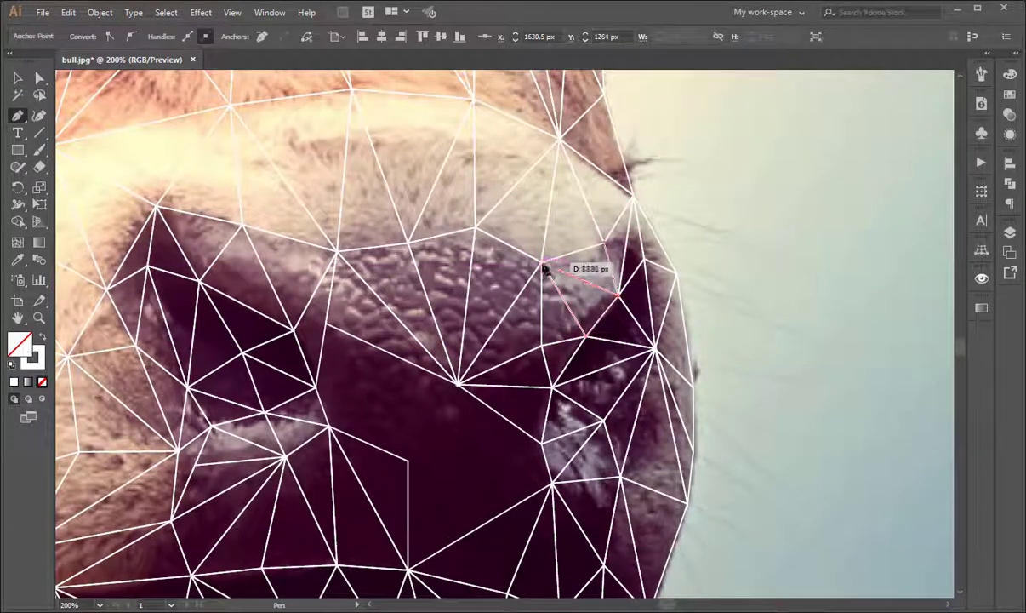
pyautogui.click(542, 265)
# Step: Add triangles below the nose and around the nostril
pyautogui.click(458, 383)
pyautogui.click(337, 252)
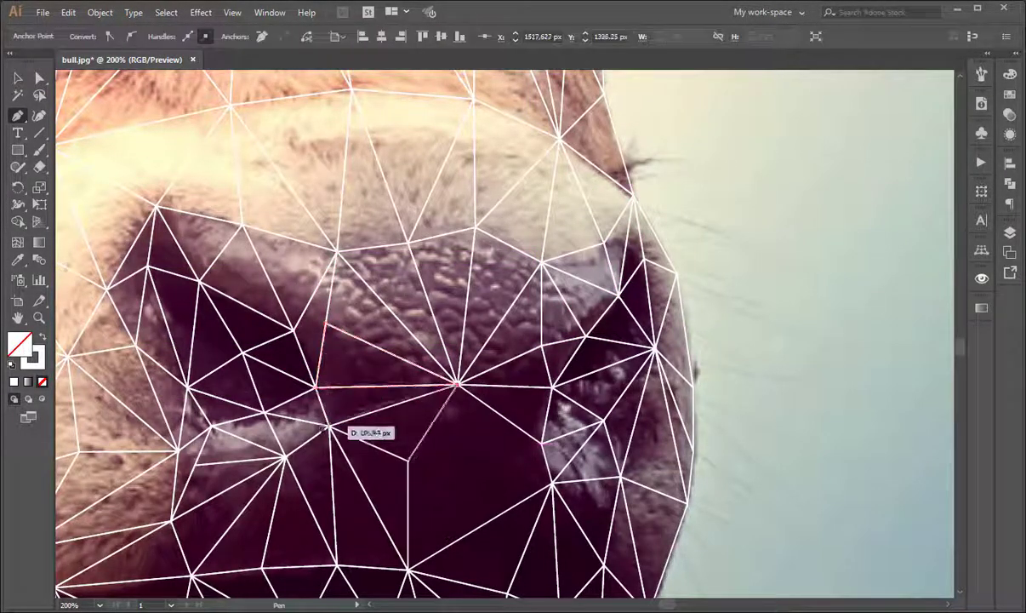
pyautogui.click(457, 383)
pyautogui.click(541, 444)
pyautogui.click(551, 483)
pyautogui.click(408, 568)
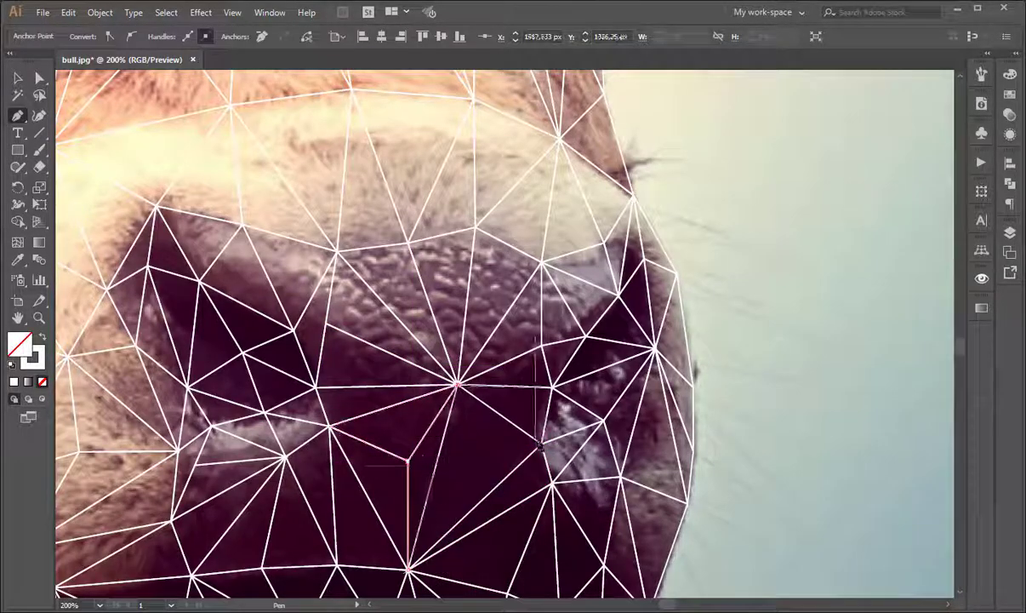
pyautogui.click(464, 465)
pyautogui.click(408, 568)
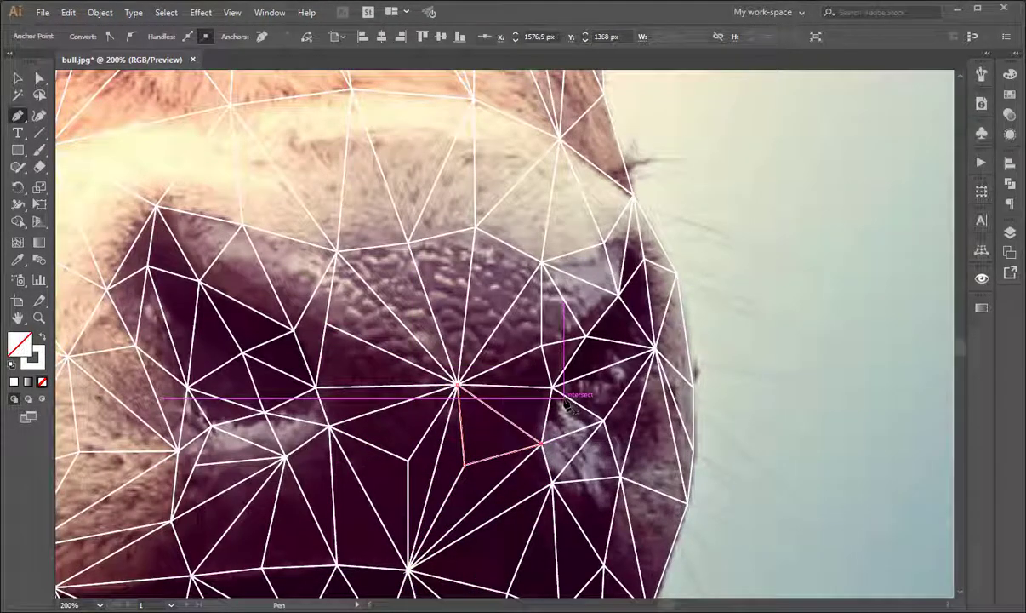
# Step: Zoom out and select the central anchor of the dark lower region with Direct Selection
pyautogui.press('a')
pyautogui.hotkey('ctrl', '0')
pyautogui.scroll(5, 385, 474)
pyautogui.click(386, 443)
# Step: Delete the central anchor and its spokes, then start a new triangle in the dark region
pyautogui.press('Delete')
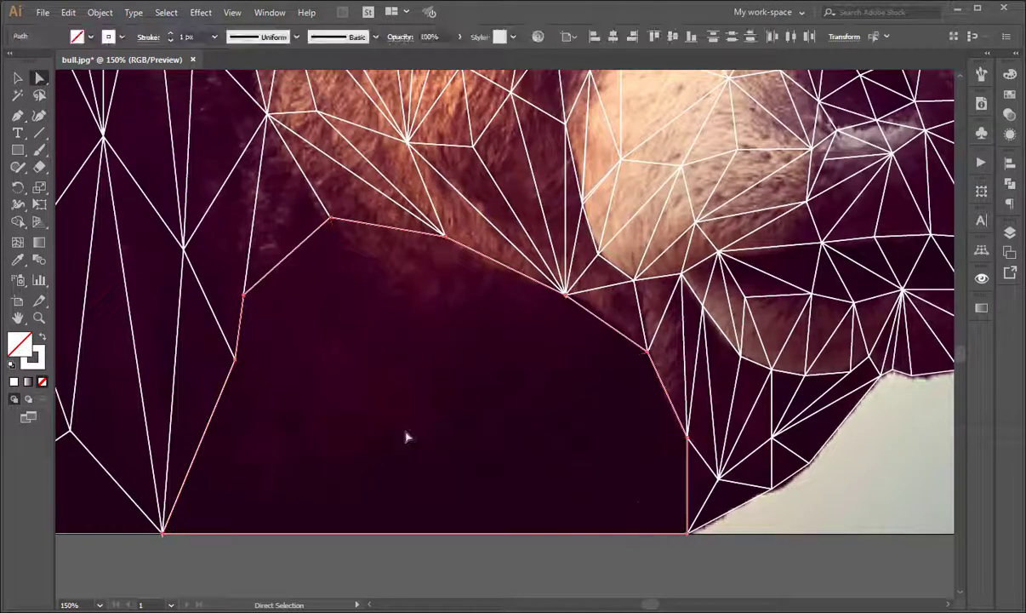
pyautogui.keyDown('ctrl'); pyautogui.click(357, 407); pyautogui.keyUp('ctrl')
pyautogui.click(564, 295)
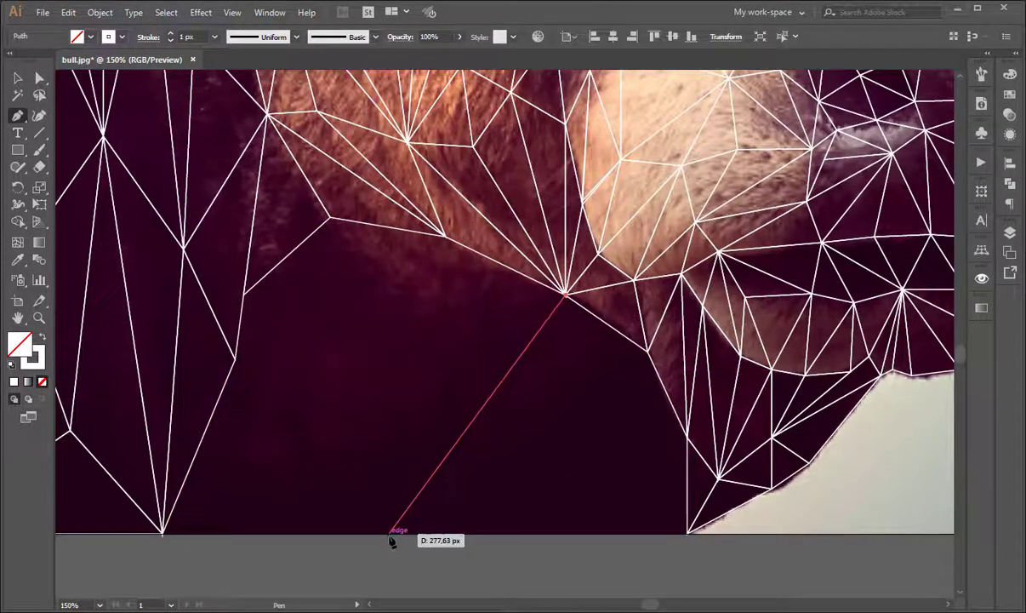
pyautogui.click(448, 533)
pyautogui.click(564, 296)
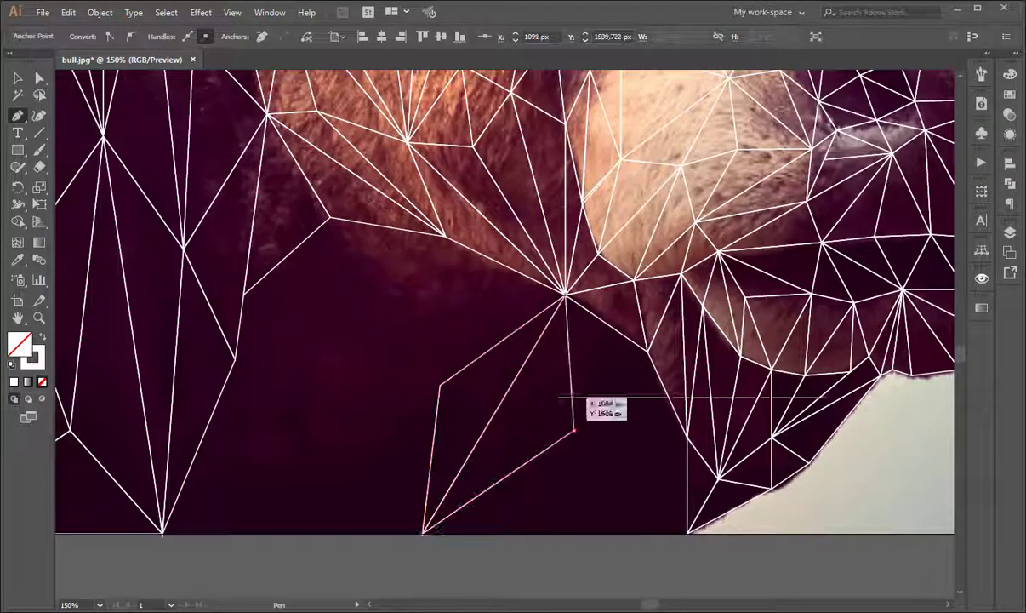
# Step: Draw more triangles across the dark lower region down to its bottom edge
pyautogui.click(573, 431)
pyautogui.click(647, 351)
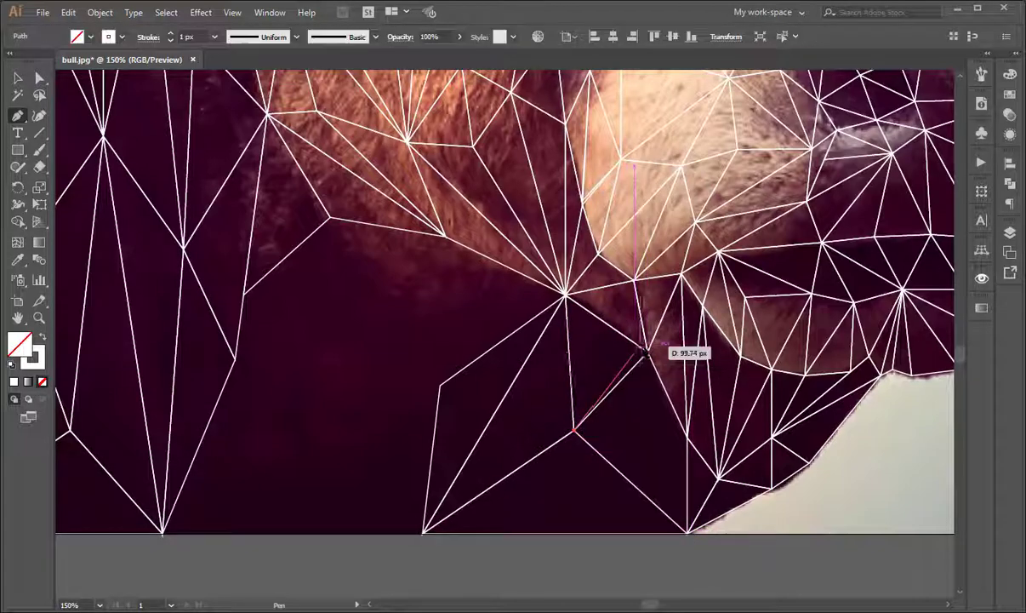
pyautogui.click(688, 436)
pyautogui.click(687, 533)
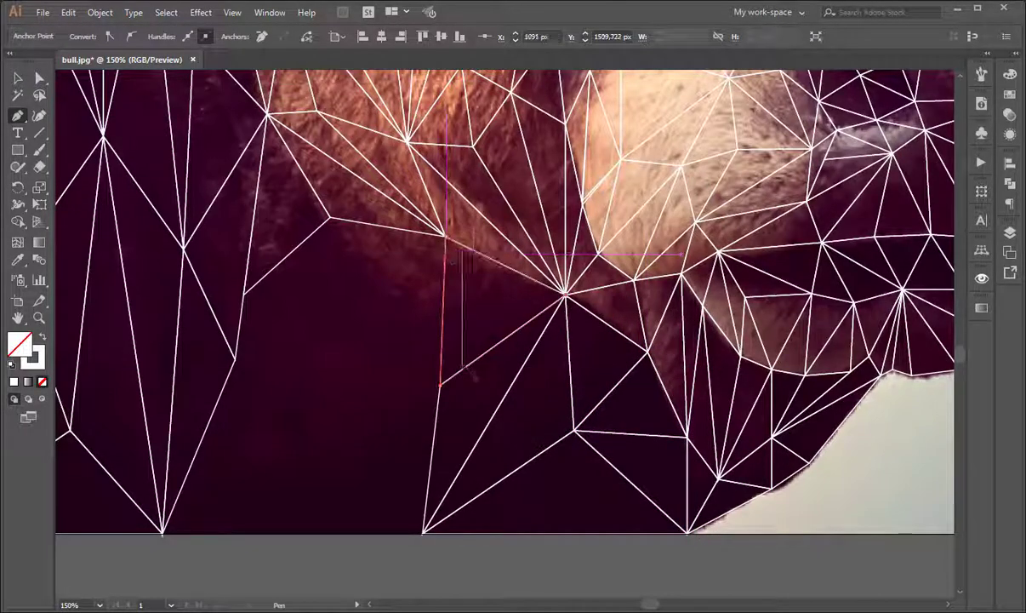
pyautogui.moveTo(464, 368); pyautogui.dragTo(505, 419)
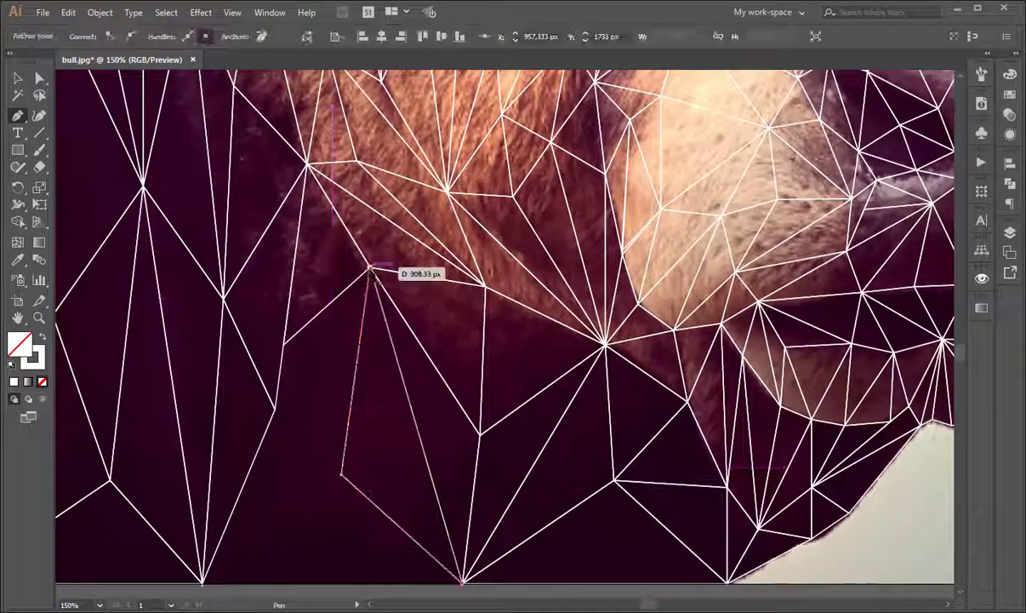
pyautogui.click(283, 344)
pyautogui.moveTo(275, 410); pyautogui.dragTo(342, 318)
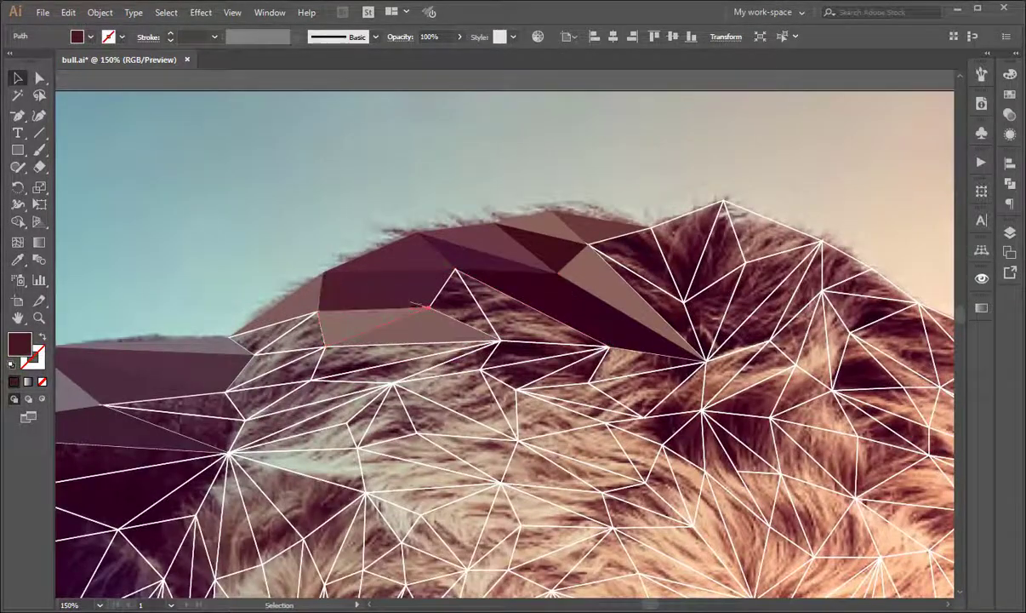
# Step: Fill the triangles along the top of the bull's head with fur browns sampled from the photo
pyautogui.click(456, 269)
pyautogui.click(500, 342)
pyautogui.click(609, 345)
pyautogui.click(455, 268)
pyautogui.press('i')
pyautogui.click(635, 308)
pyautogui.click(723, 201)
pyautogui.click(822, 242)
pyautogui.click(741, 263)
pyautogui.click(724, 202)
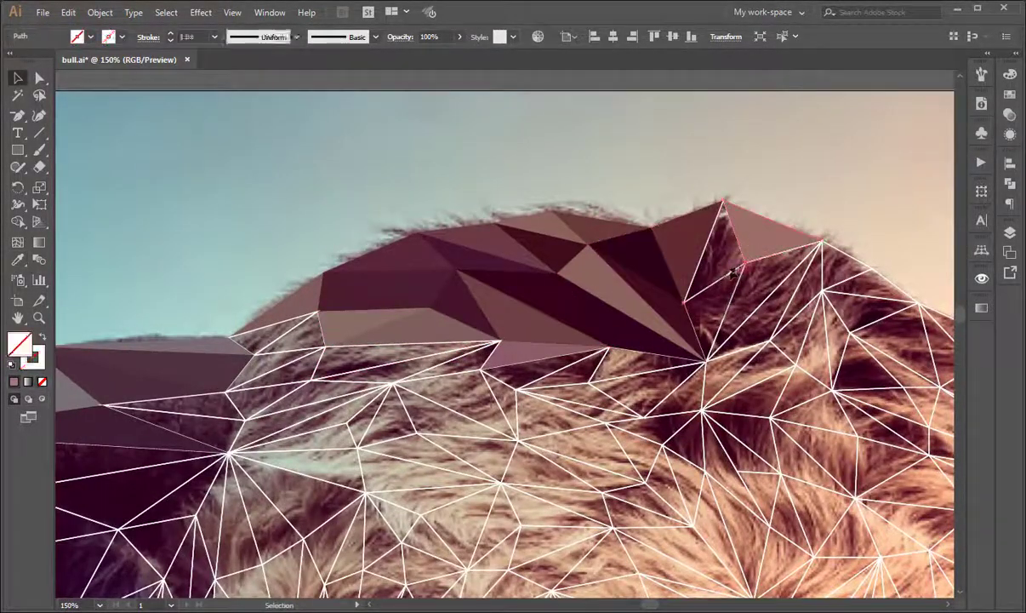
# Step: Draw a new triangle right of the head peak over the mane and fill it from the photo
pyautogui.click(822, 292)
pyautogui.click(918, 302)
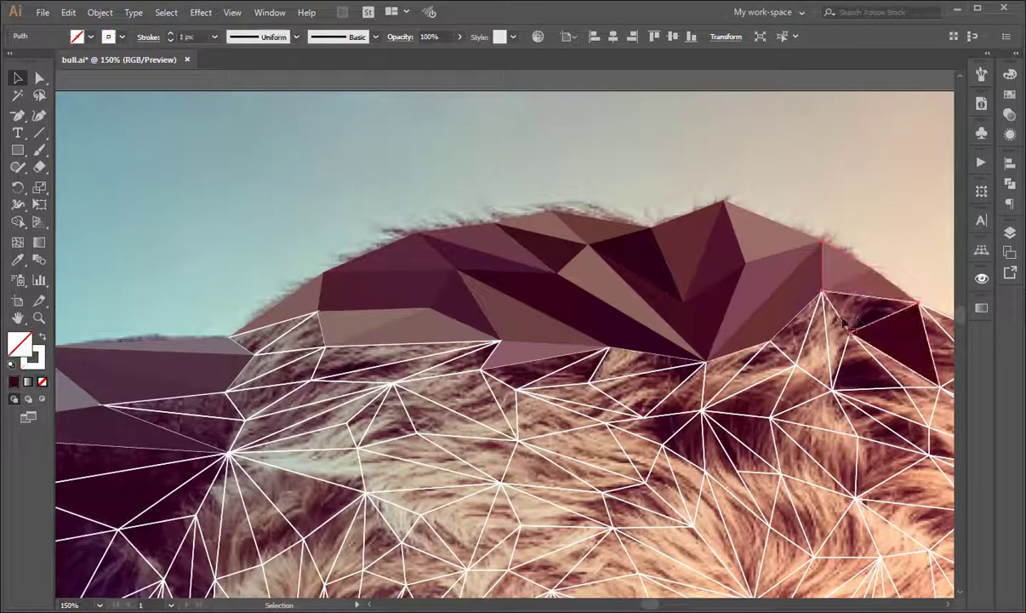
pyautogui.click(851, 332)
pyautogui.click(822, 293)
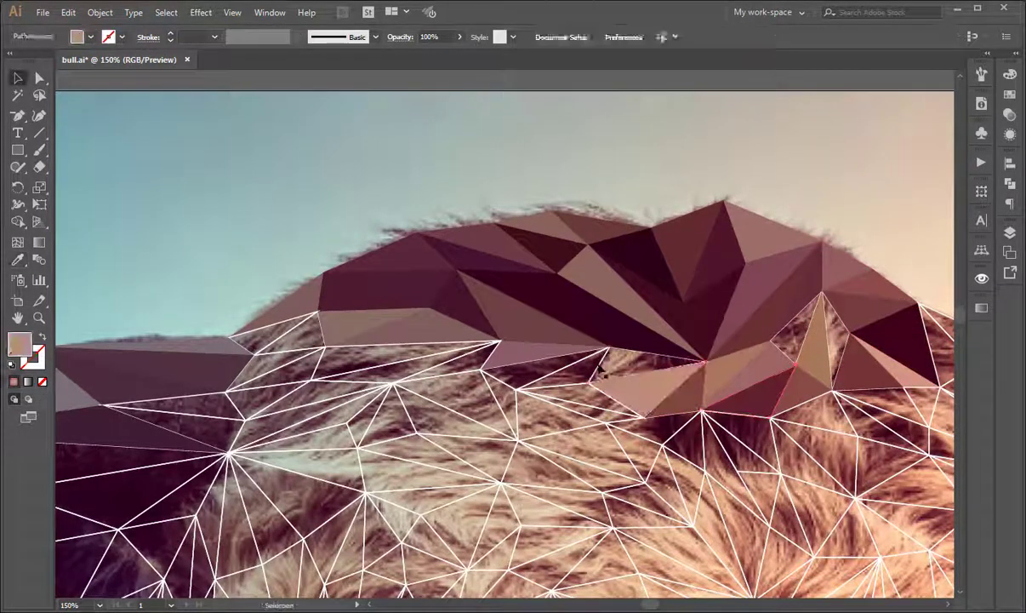
pyautogui.click(610, 347)
# Step: Add triangles along the mane's lower edge and left side, filled with sampled colours
pyautogui.click(514, 391)
pyautogui.click(323, 349)
pyautogui.click(311, 381)
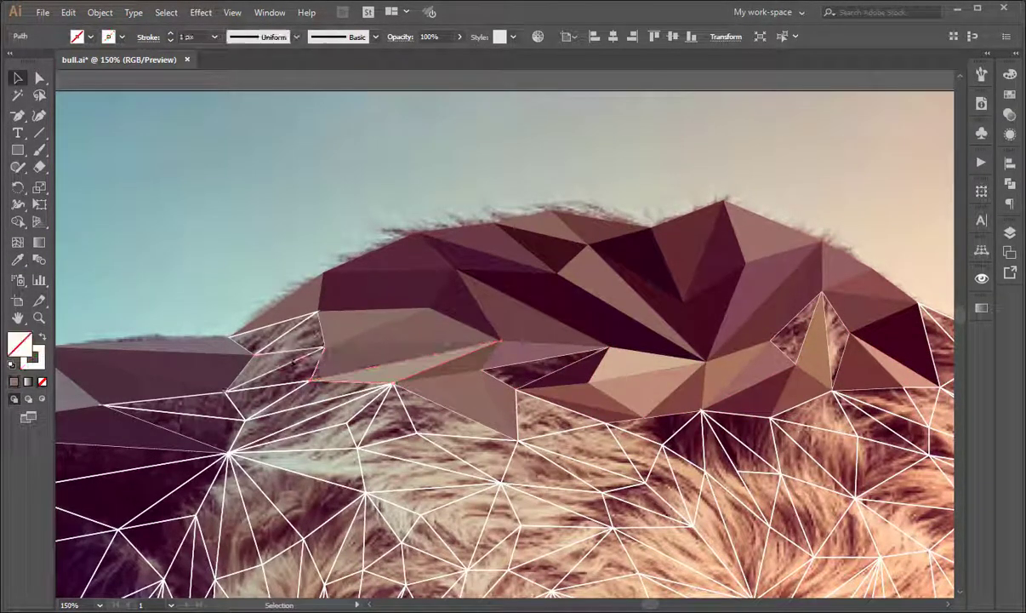
pyautogui.click(245, 418)
pyautogui.click(229, 454)
# Step: Fill the small and lower-right facets with darker, pink and tan colours sampled from the photo
pyautogui.press('i')
pyautogui.click(374, 416)
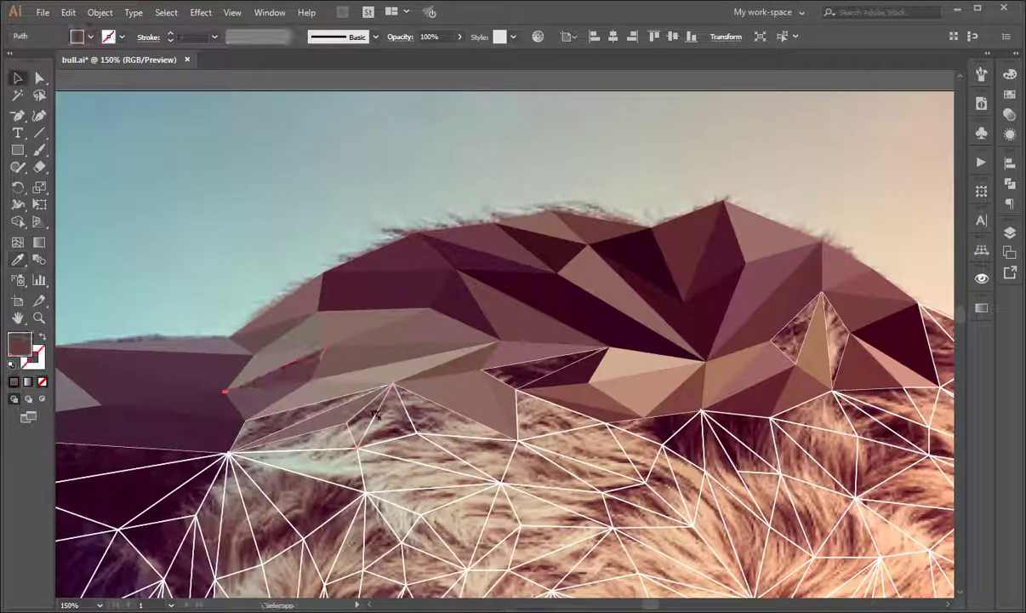
pyautogui.click(569, 460)
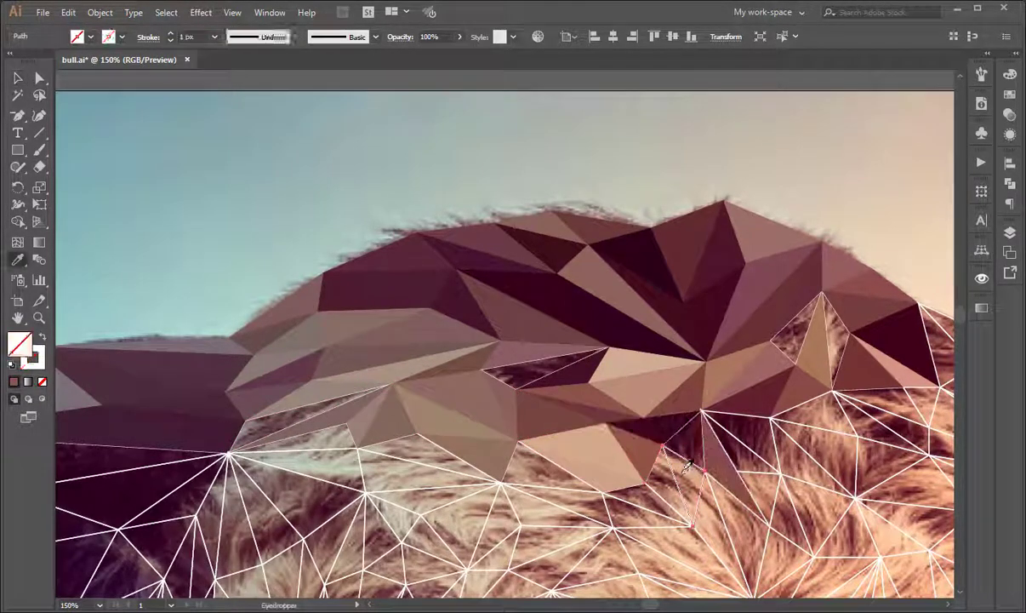
pyautogui.press('i')
pyautogui.click(813, 498)
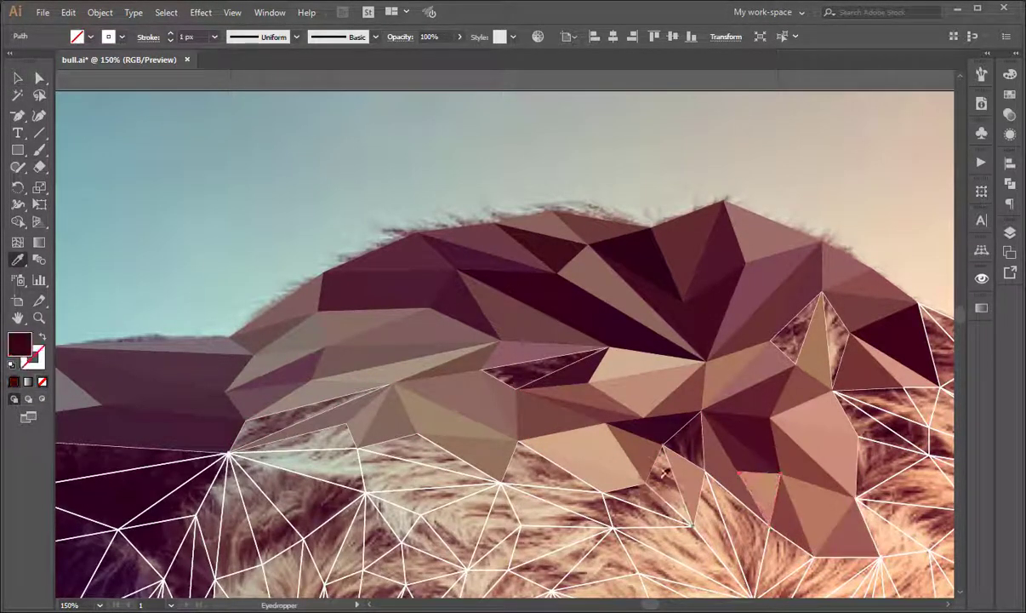
pyautogui.click(663, 474)
# Step: Fill the triangles below the mane with the photo's beige
pyautogui.press('v')
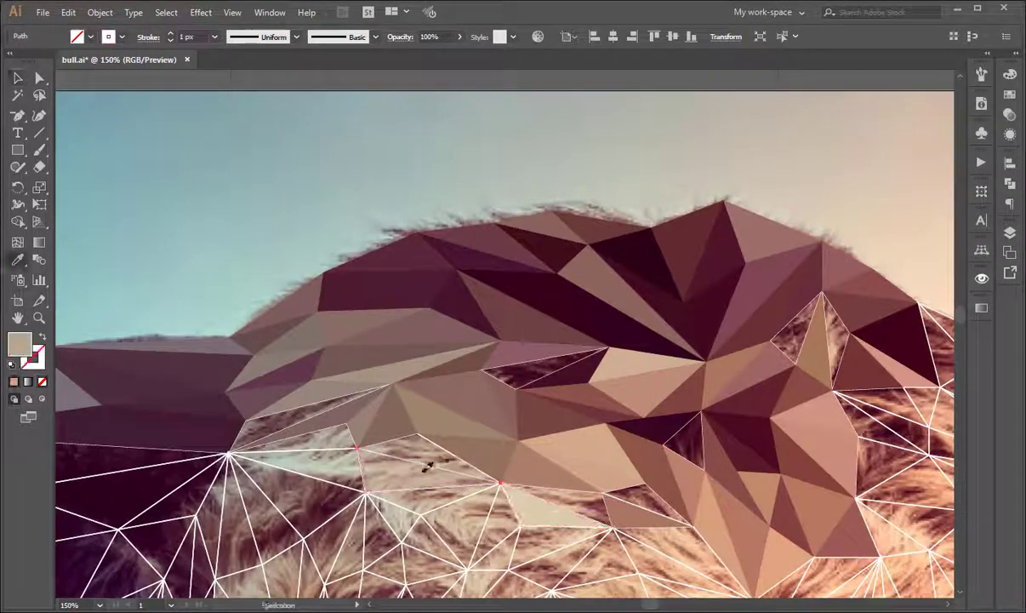
pyautogui.click(474, 514)
pyautogui.press('i')
pyautogui.click(343, 472)
pyautogui.press('v')
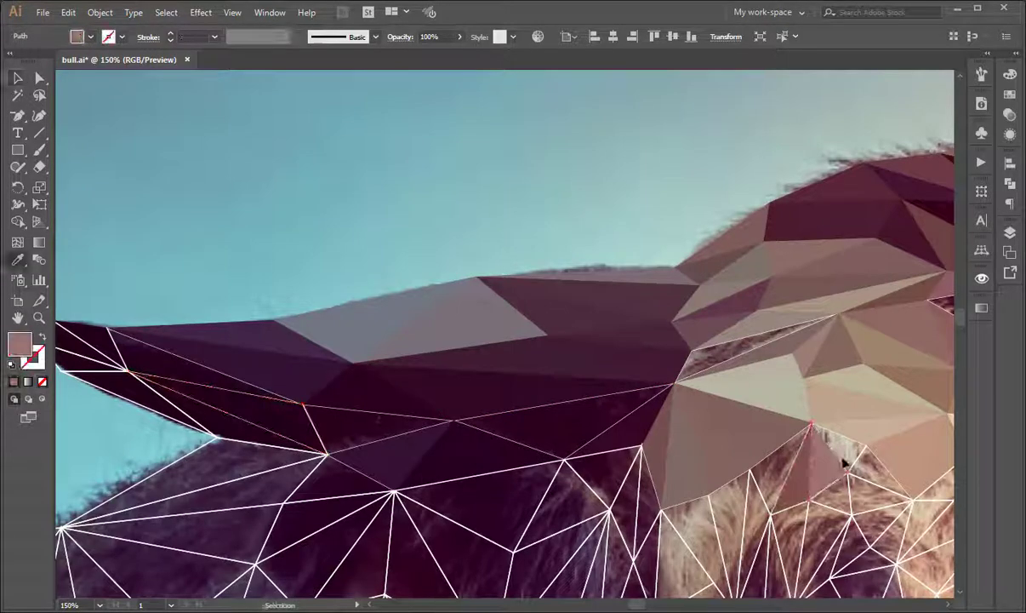
# Step: Scroll to the head's left side and fill its triangles with dark purple sampled from the photo
pyautogui.scroll(-5, 843, 473)
pyautogui.click(596, 337)
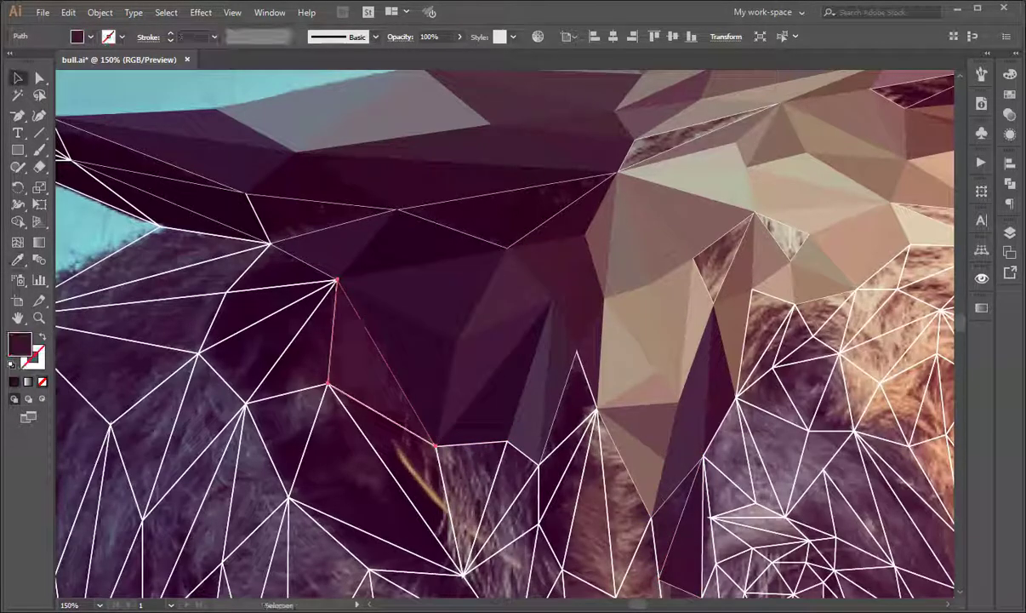
pyautogui.click(264, 349)
pyautogui.press('i')
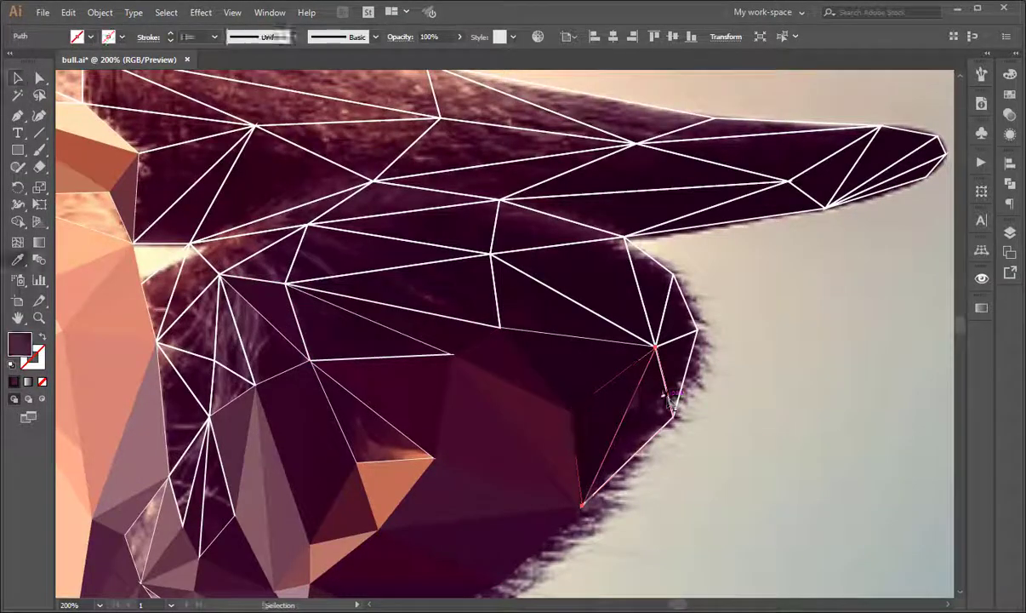
# Step: Fill the horn triangles with dark red and purple and the forehead fur facets with pink-tan
pyautogui.click(671, 400)
pyautogui.keyDown('ctrl'); pyautogui.click(663, 271); pyautogui.keyUp('ctrl')
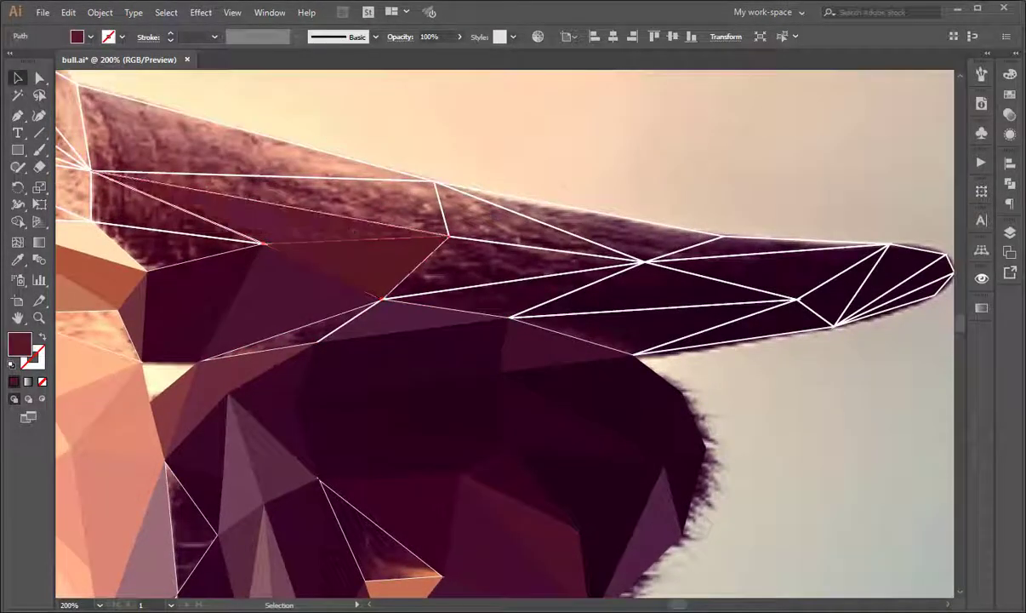
pyautogui.click(252, 176)
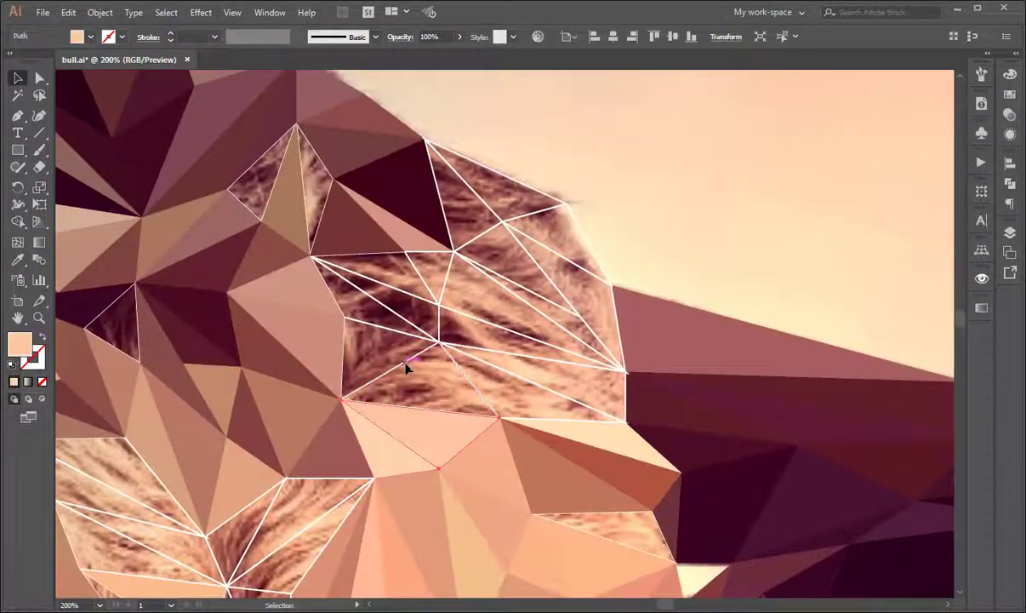
pyautogui.press('i')
pyautogui.click(402, 303)
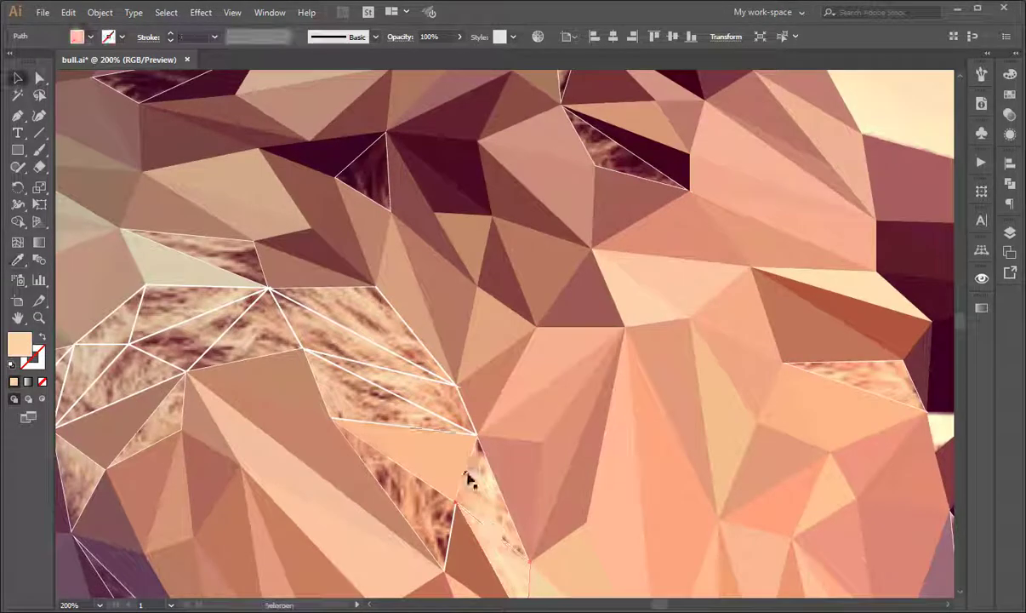
# Step: Color the remaining fur triangles and the triangle over the eye from the photo
pyautogui.click(409, 373)
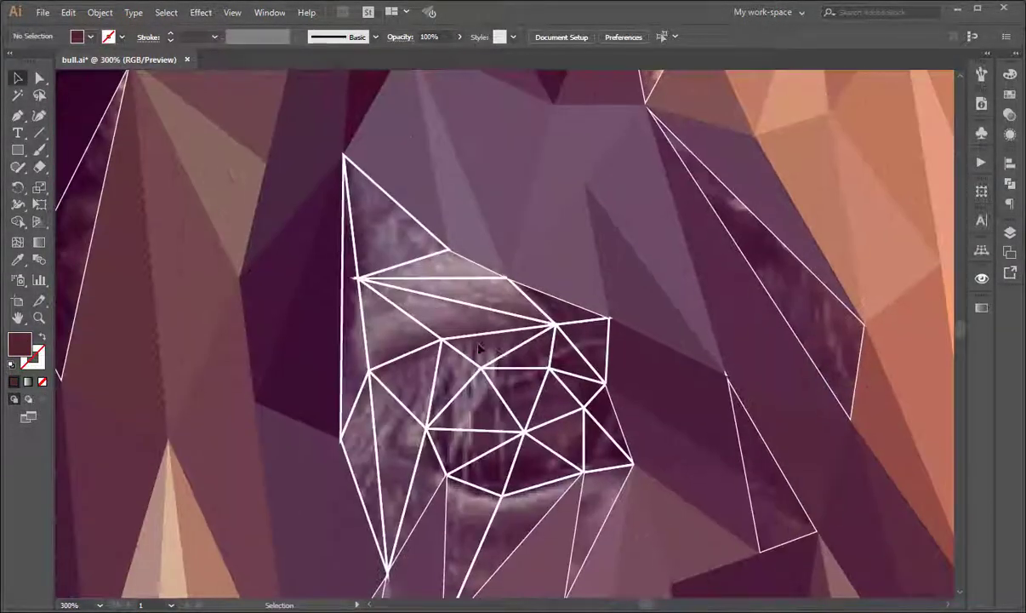
pyautogui.click(430, 258)
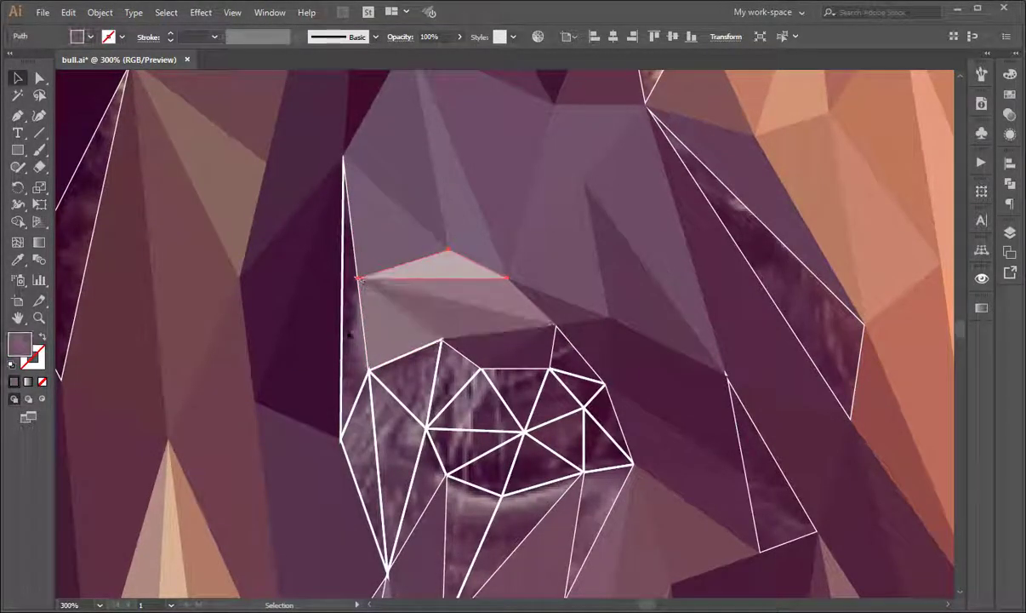
pyautogui.click(514, 408)
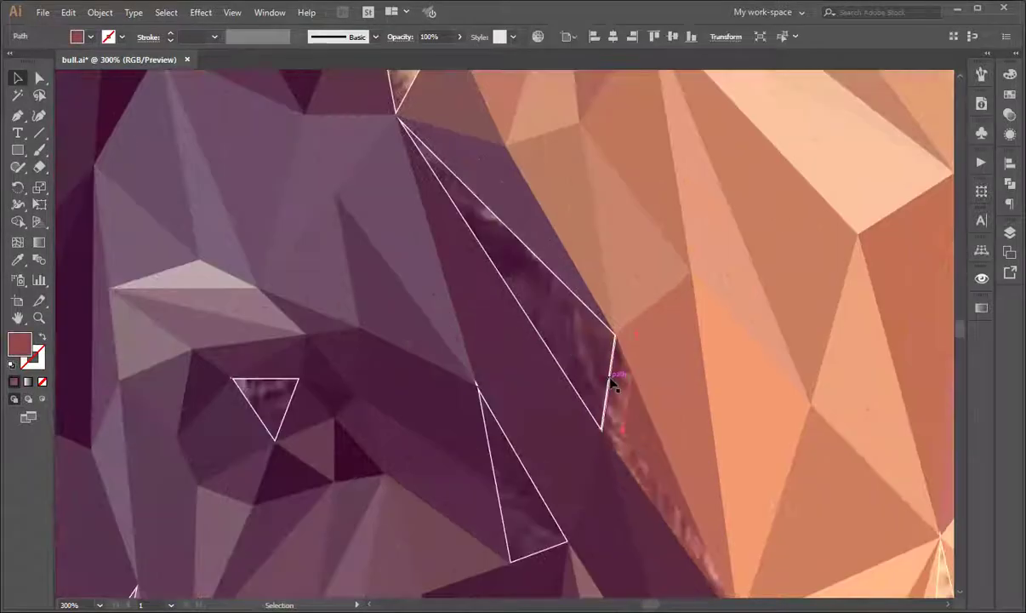
# Step: Use Select > Same to find leftover unfilled triangles, including a small one near the eye
pyautogui.click(166, 12)
pyautogui.click(68, 198)
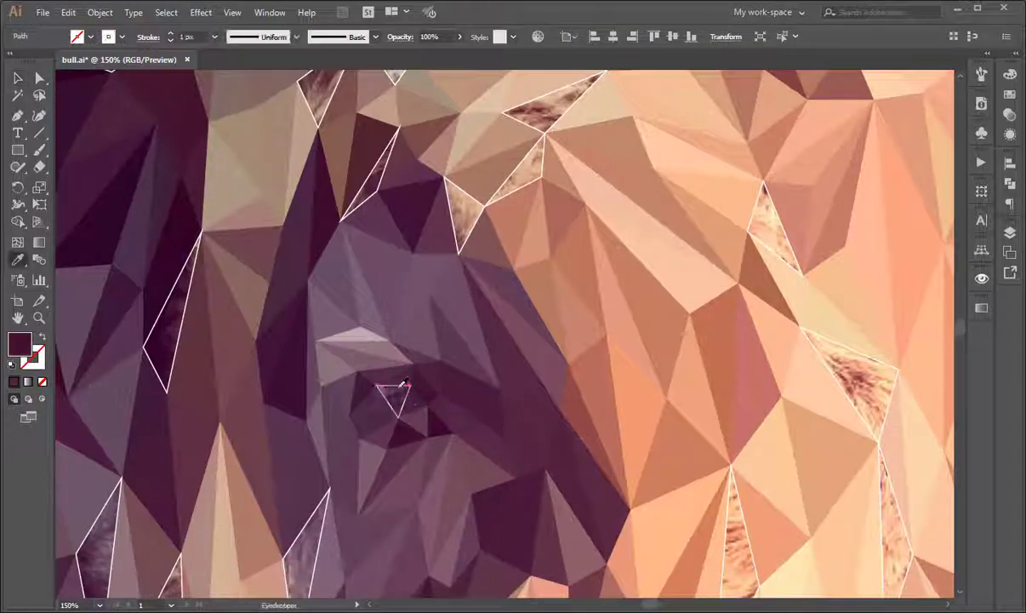
pyautogui.click(397, 458)
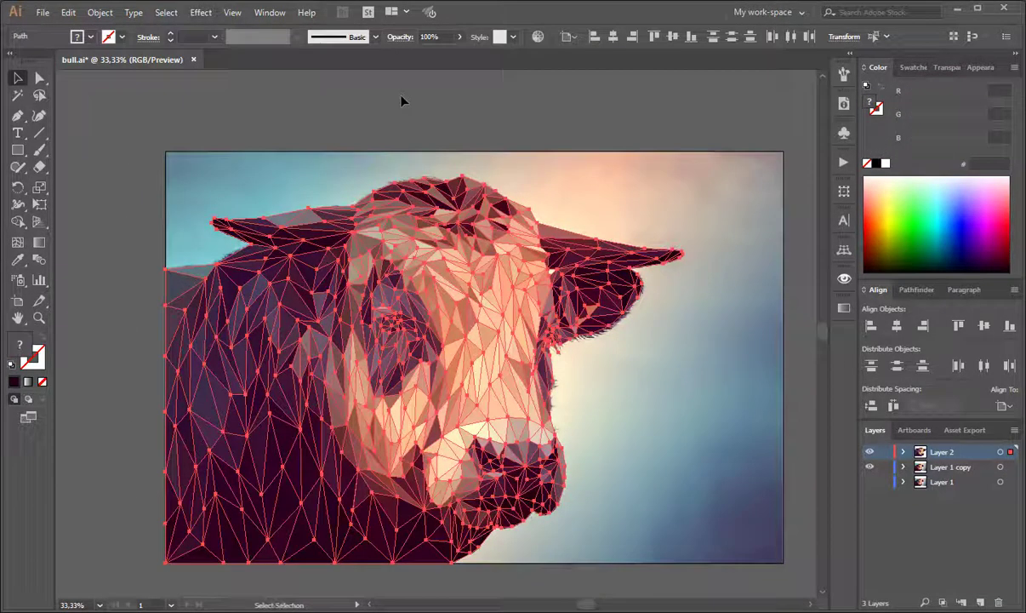
# Step: Hide the low-poly and photo copy layers to compare, then fill the eye-side triangle with lighter purple
pyautogui.keyDown('alt'); pyautogui.click(869, 452); pyautogui.keyUp('alt')
pyautogui.keyDown('alt'); pyautogui.click(870, 482); pyautogui.keyUp('alt')
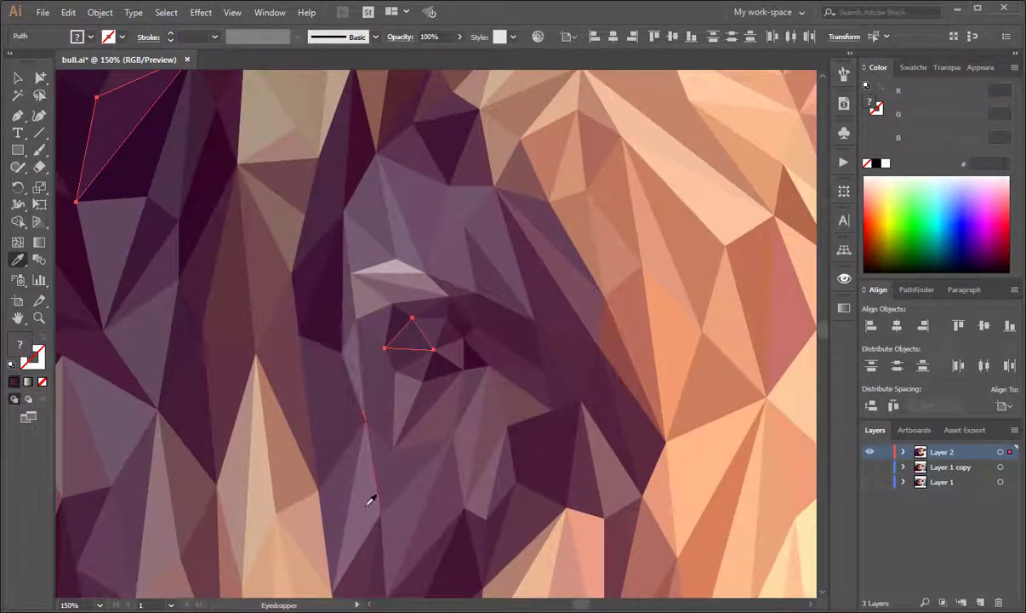
pyautogui.press('v')
pyautogui.hotkey('ctrl', 'a')
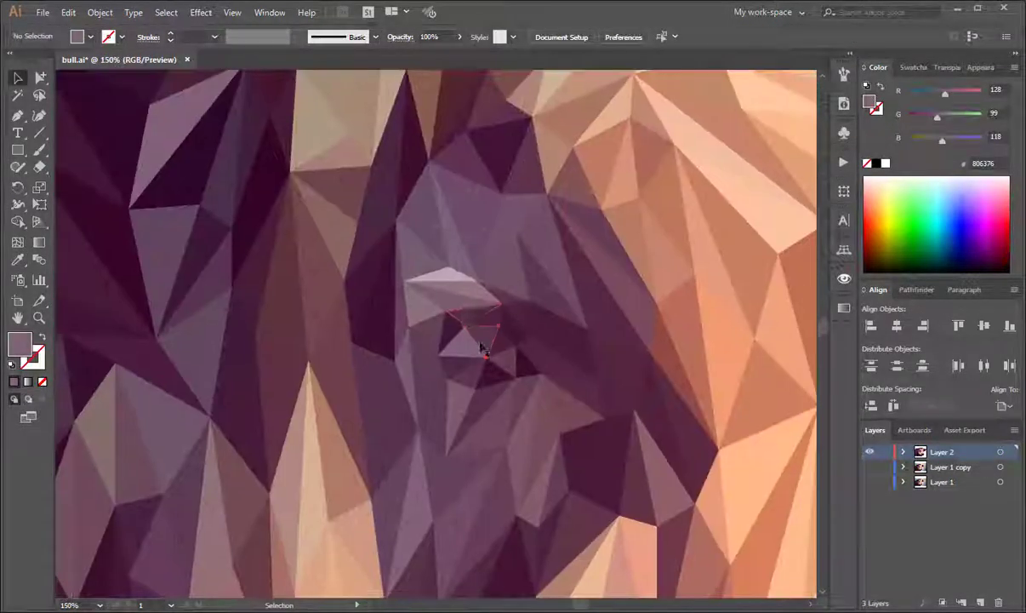
pyautogui.click(526, 357)
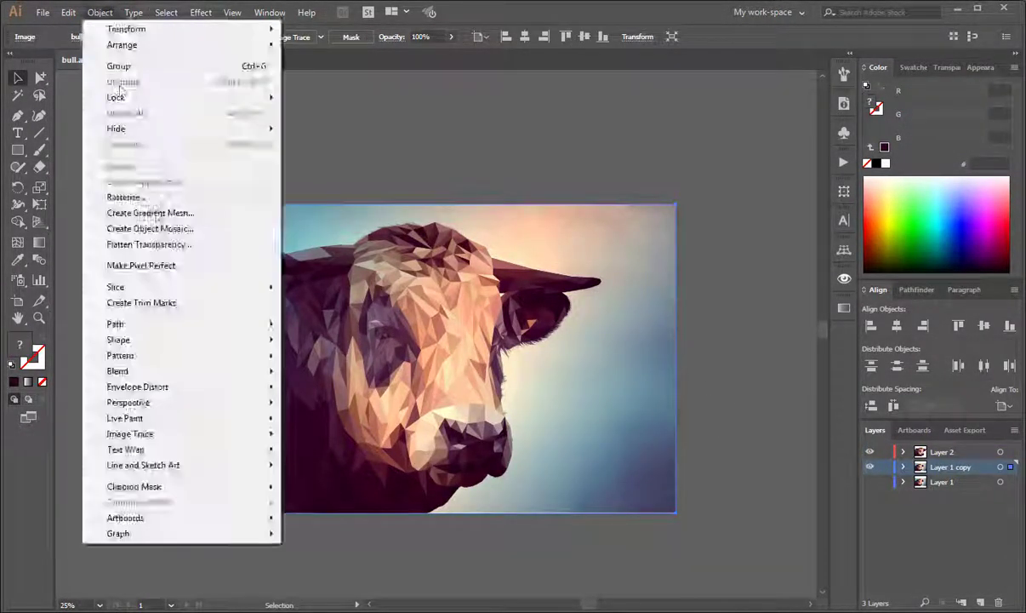
# Step: Convert the photo copy into a flat gradient mesh with 1 row and 3 columns
pyautogui.click(149, 213)
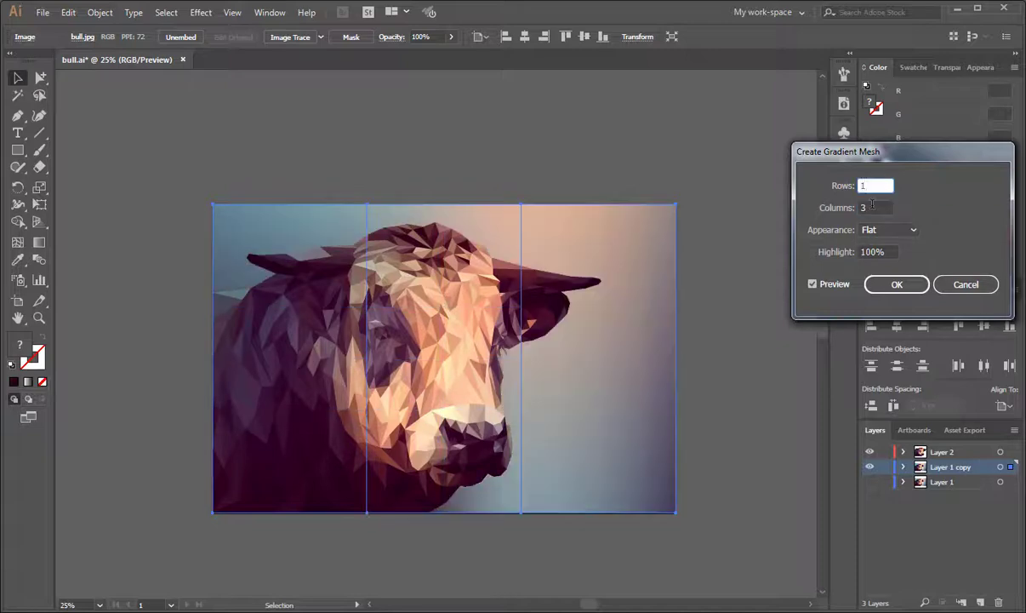
pyautogui.write('3')
pyautogui.press('Tab')
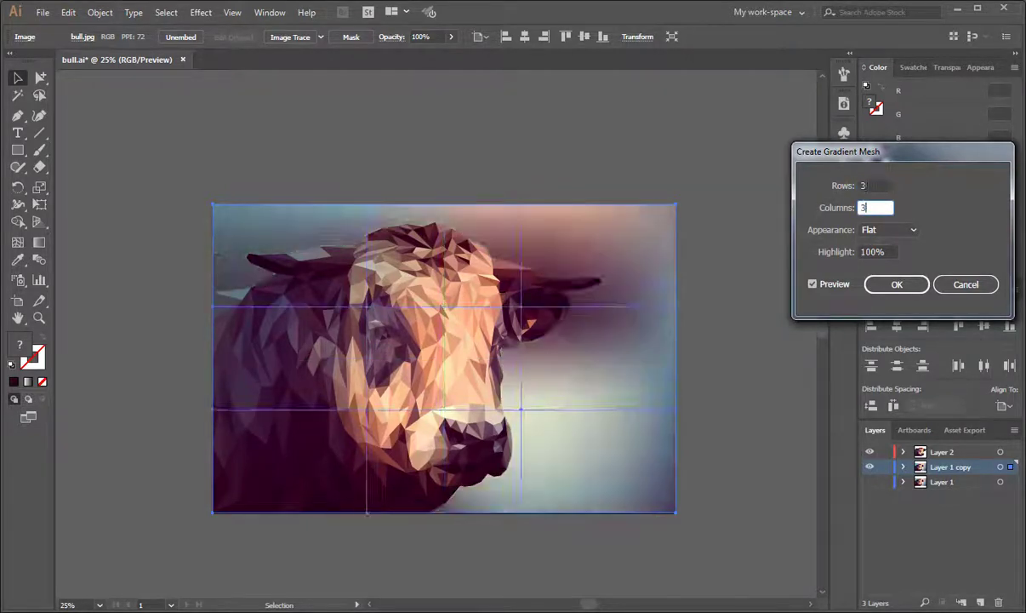
pyautogui.write('1')
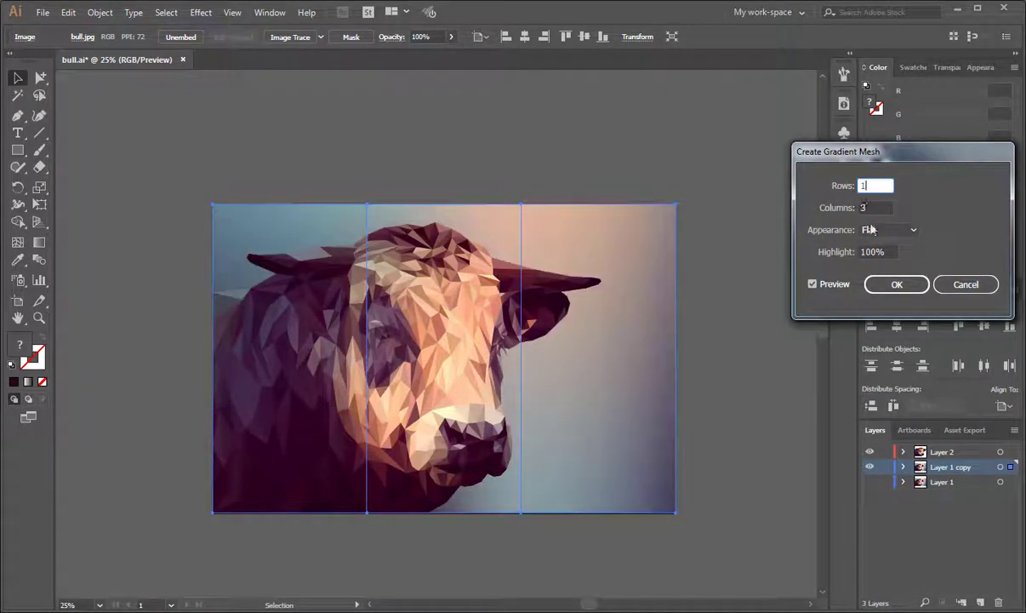
pyautogui.click(894, 283)
pyautogui.click(773, 328)
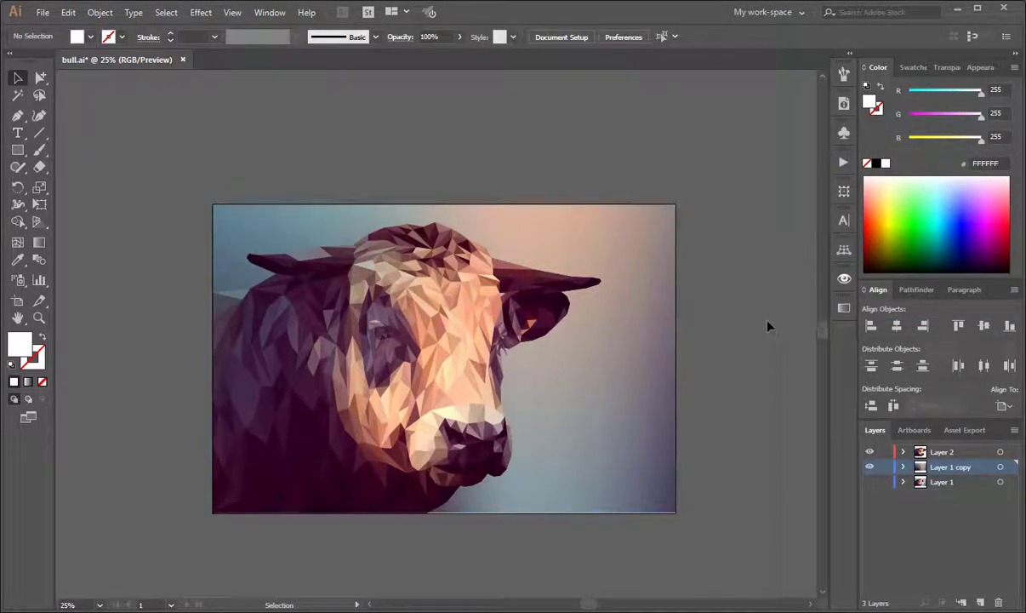
# Step: Hide all panels, then pan and zoom to 33.33% to view the finished low-poly bull
pyautogui.press('Tab')
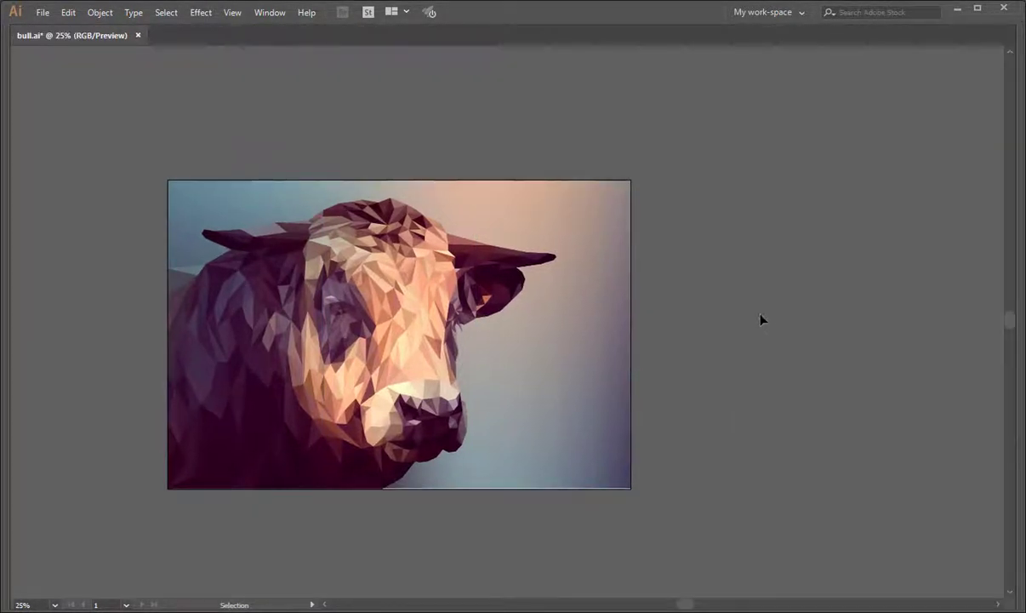
pyautogui.moveTo(358, 156)
pyautogui.mouseDown()
pyautogui.moveTo(414, 150)
pyautogui.moveTo(465, 160)
pyautogui.mouseUp()
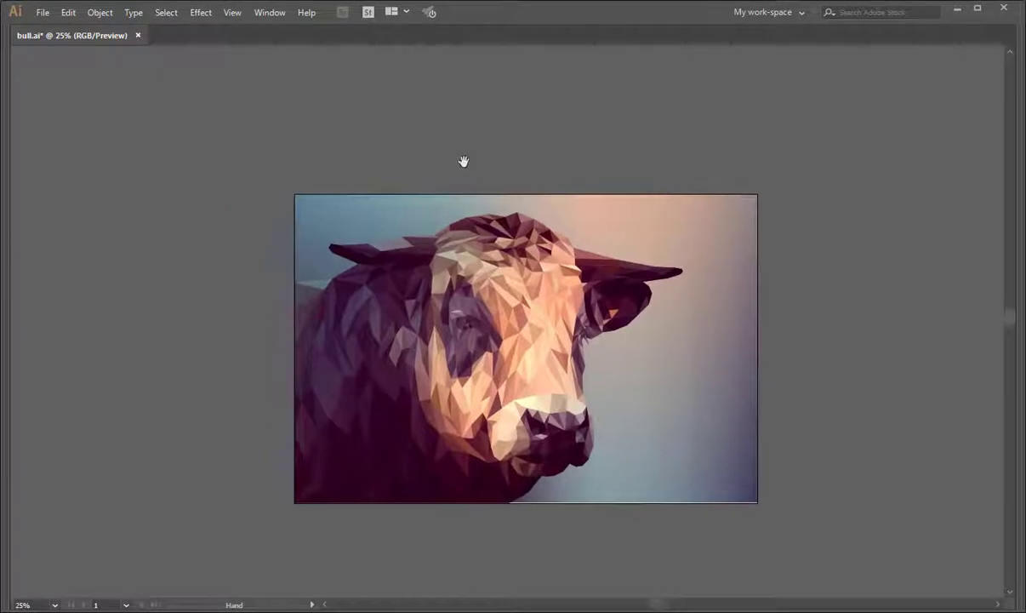
pyautogui.click(637, 257)
pyautogui.scroll(1, 698, 248)
pyautogui.moveTo(791, 270); pyautogui.dragTo(828, 203)
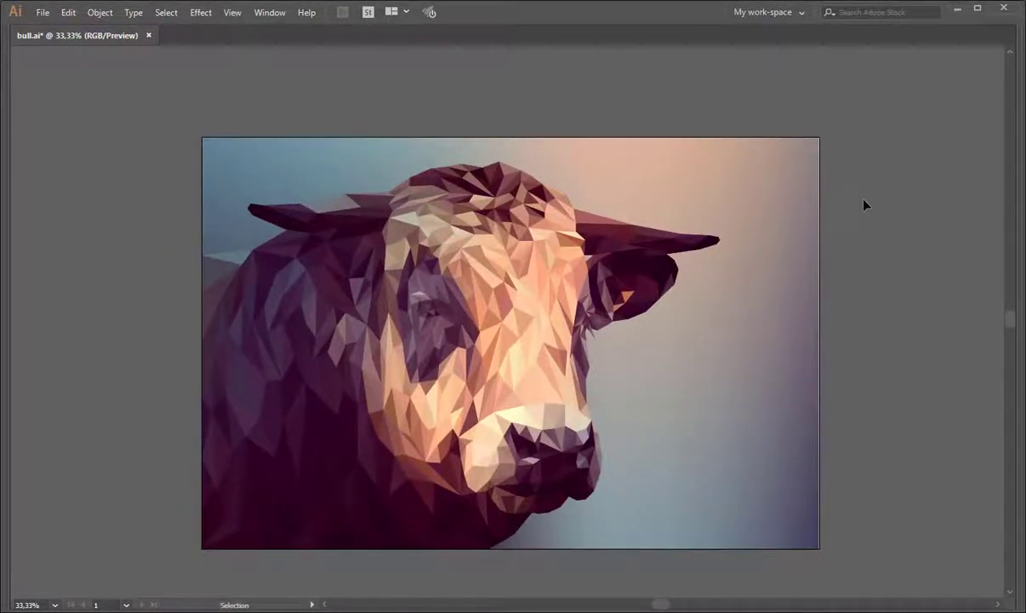